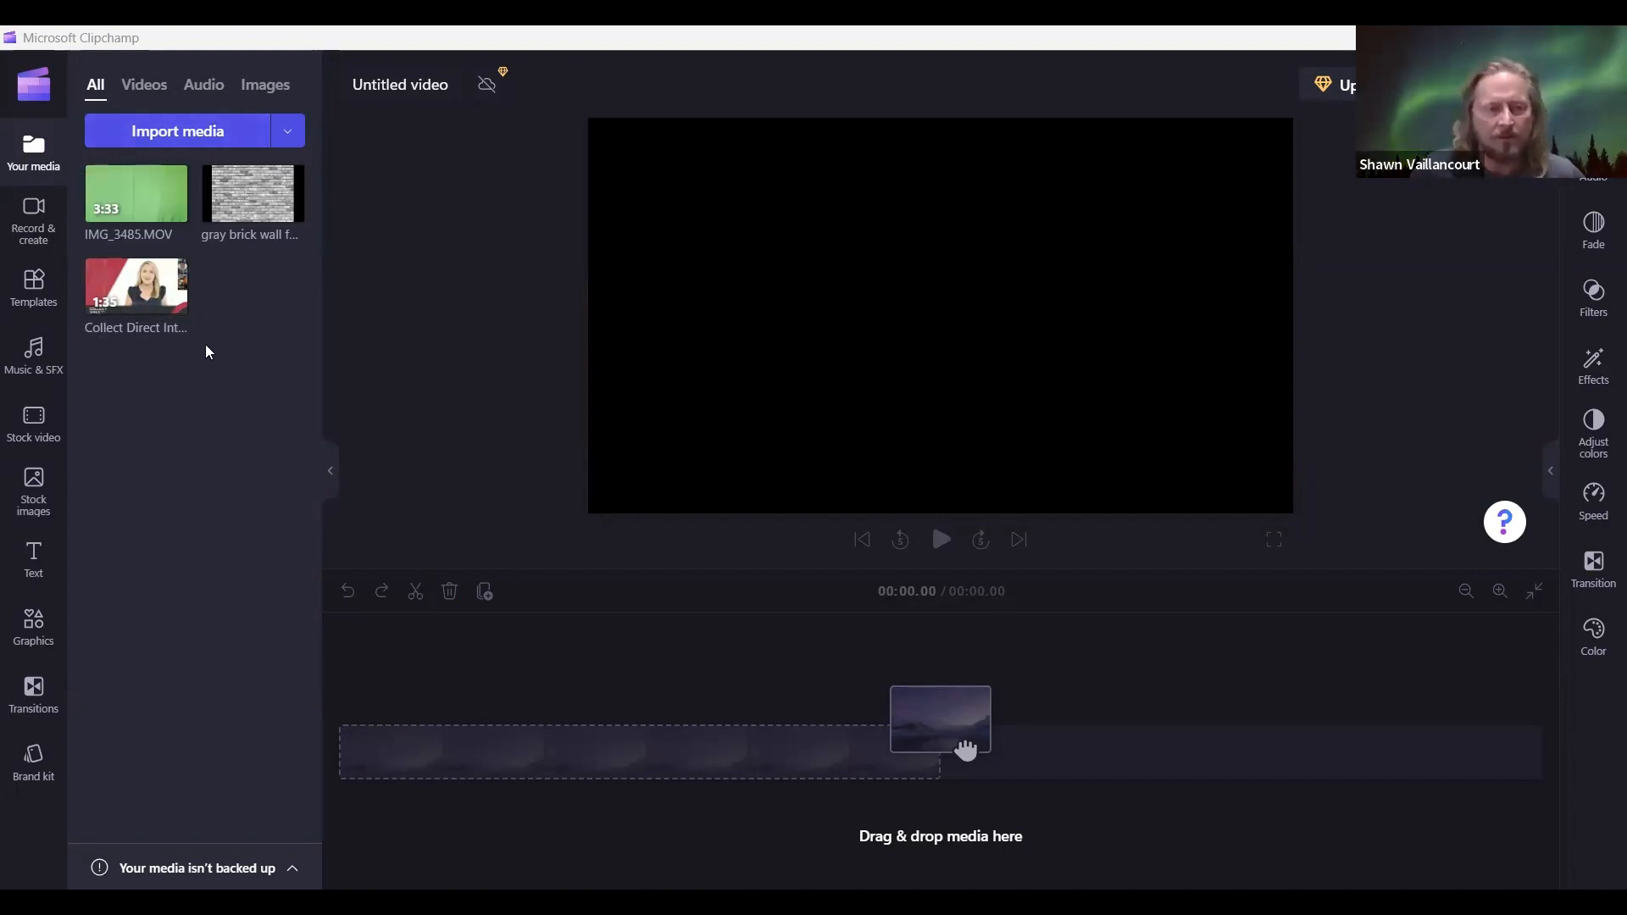
# Step: Add the gray brick wall image and IMG_3485.MOV to the timeline, placing the video on the track above from the start
pyautogui.moveTo(172, 199)
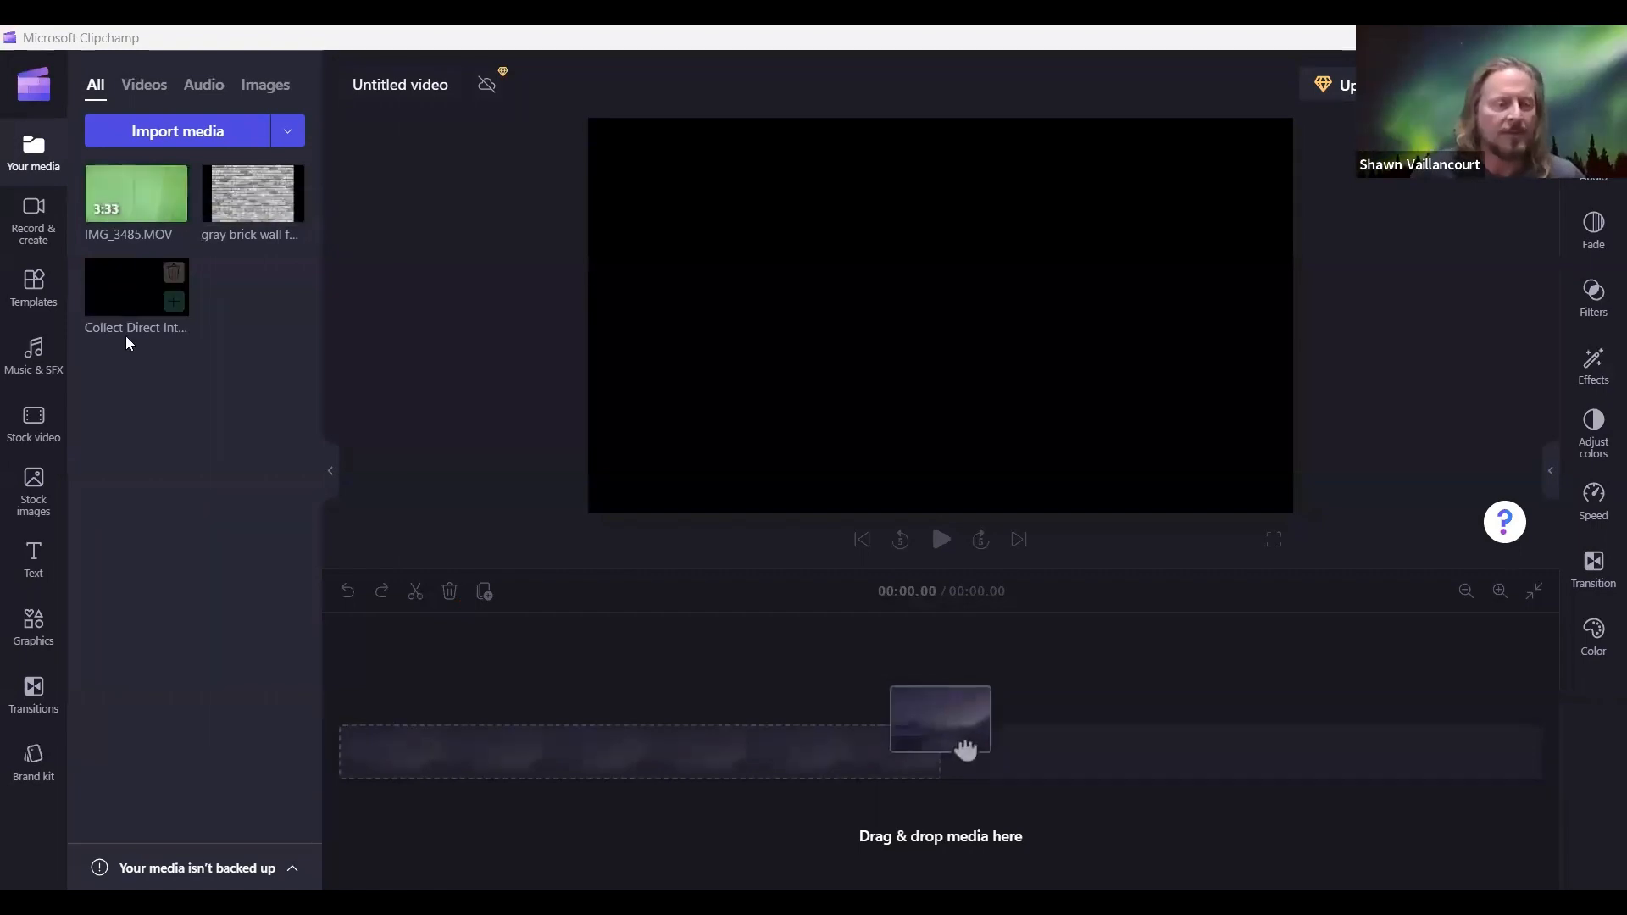
pyautogui.moveTo(163, 314)
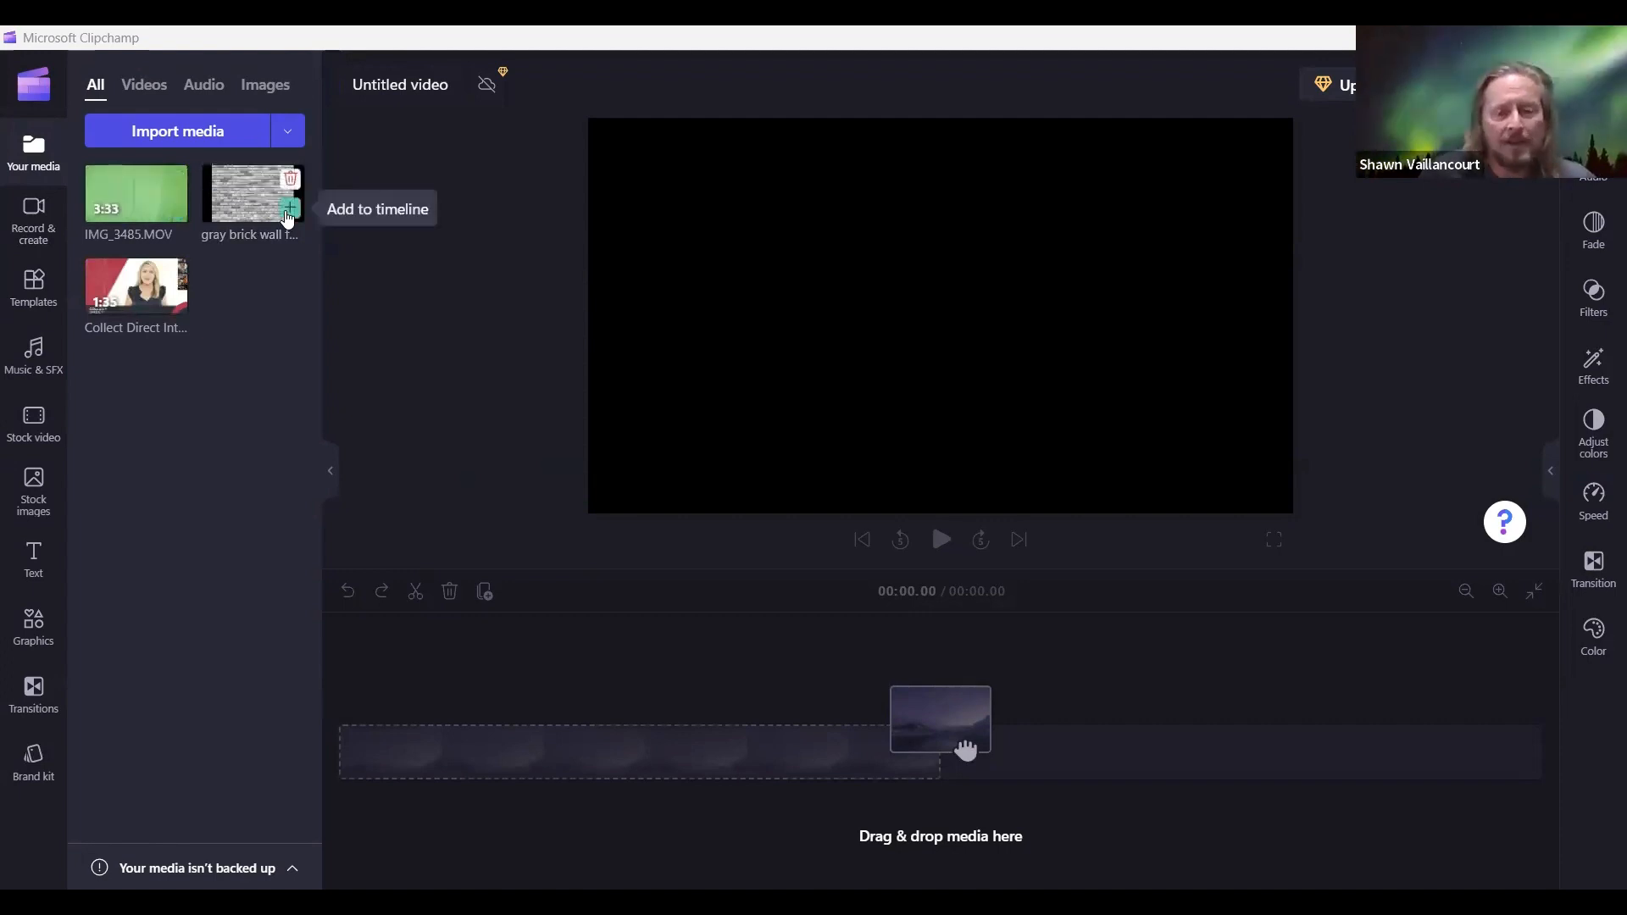
pyautogui.moveTo(965, 749); pyautogui.dragTo(965, 751)
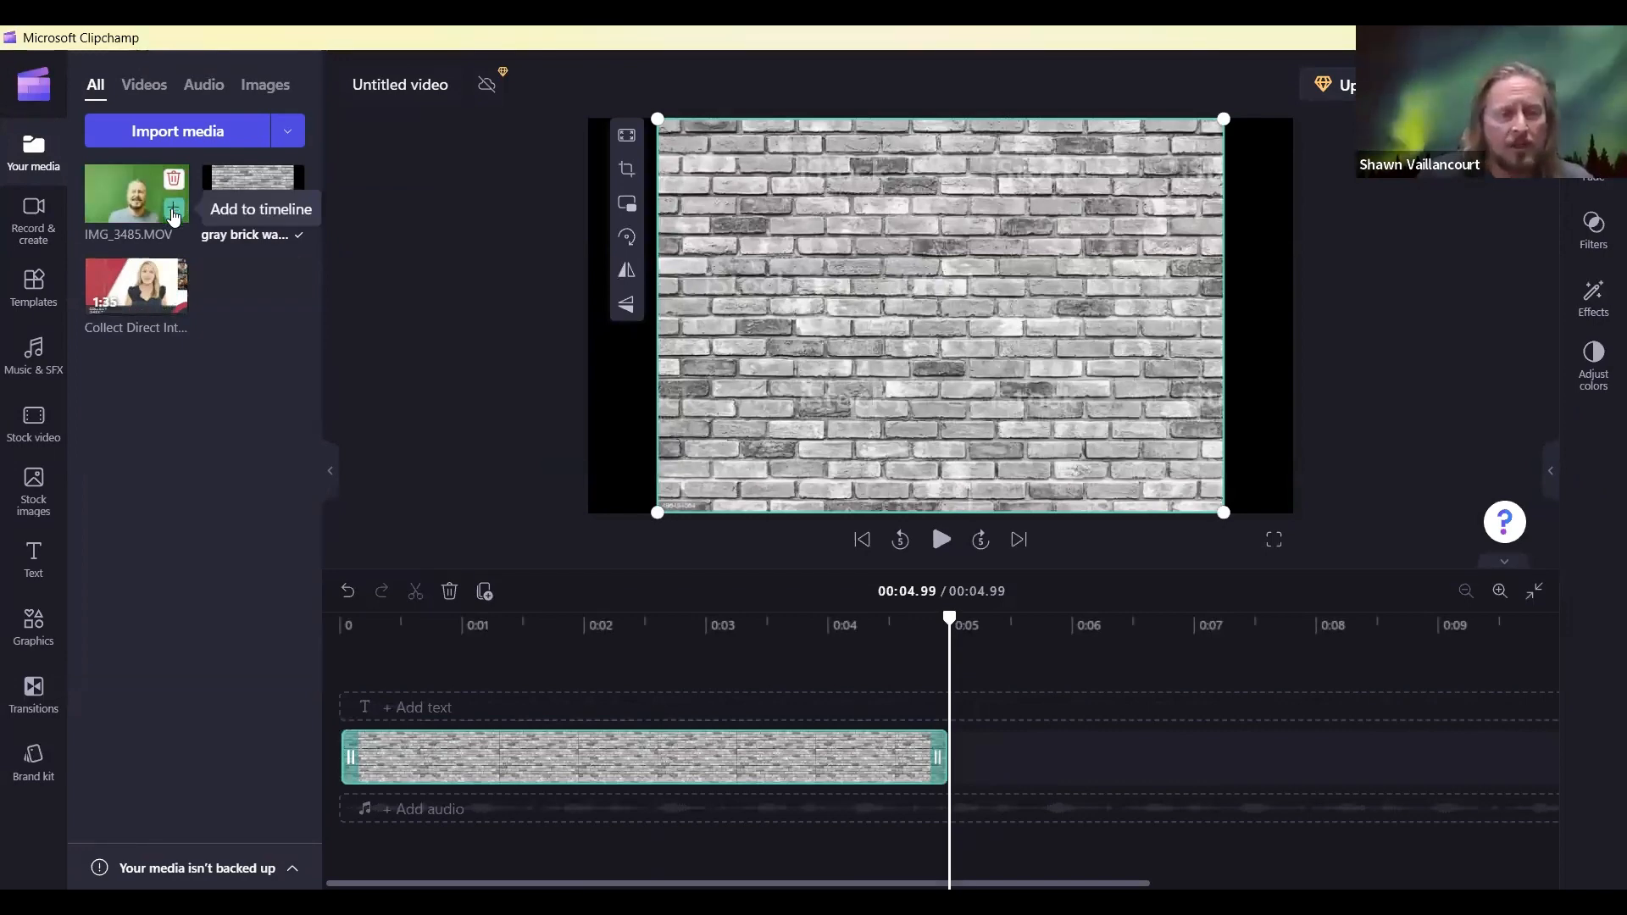
pyautogui.click(173, 210)
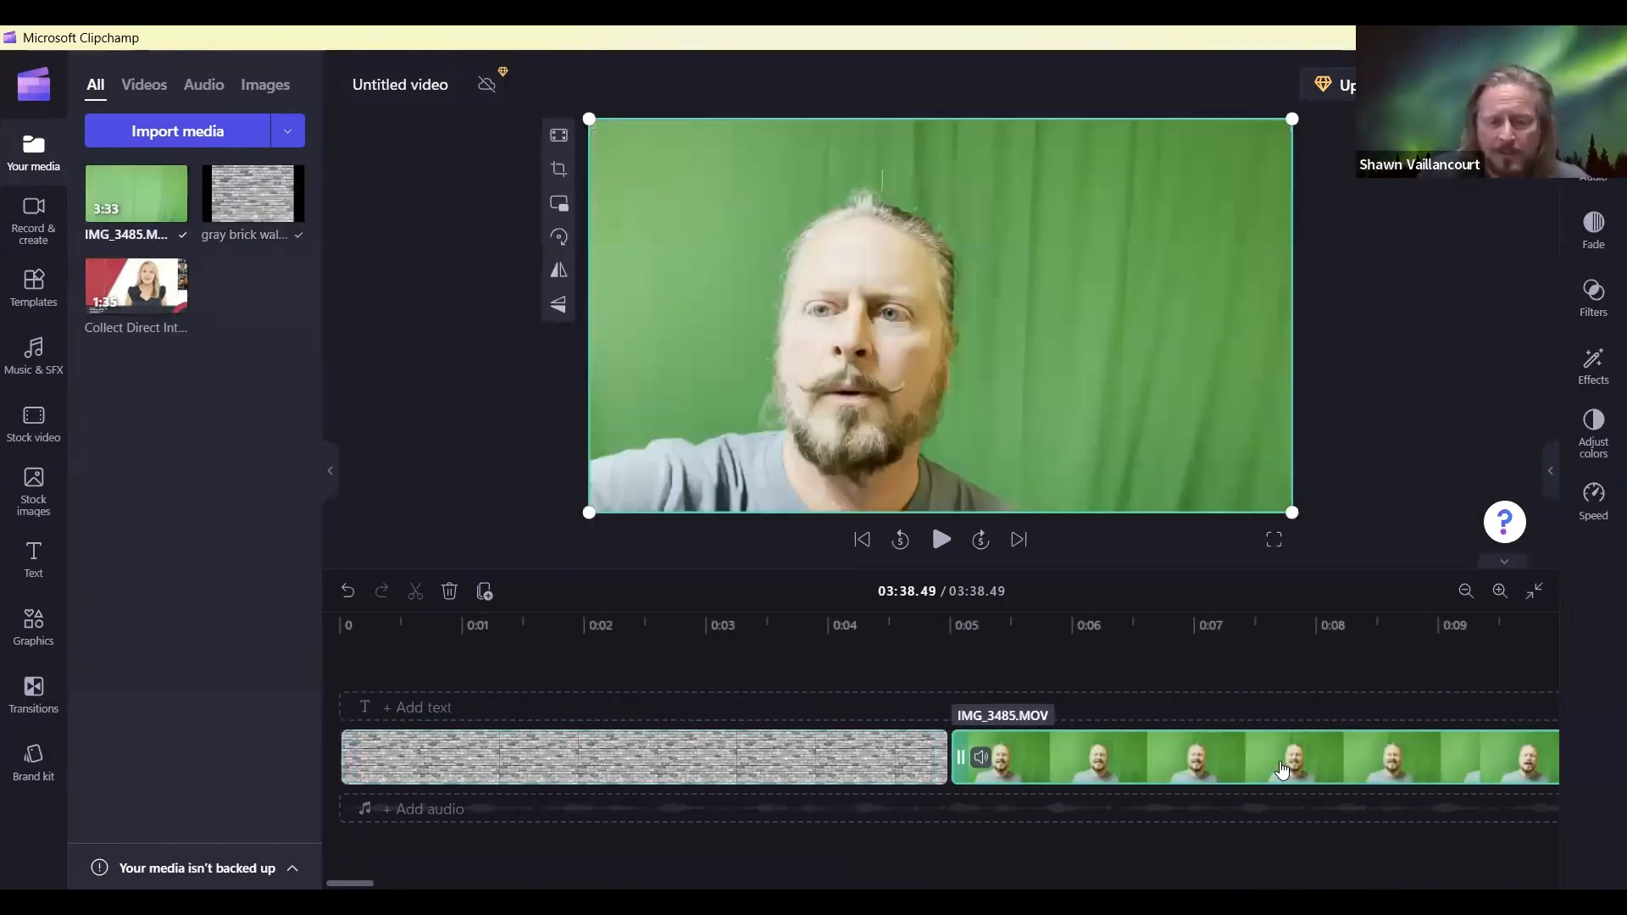
pyautogui.moveTo(1183, 679); pyautogui.dragTo(669, 690)
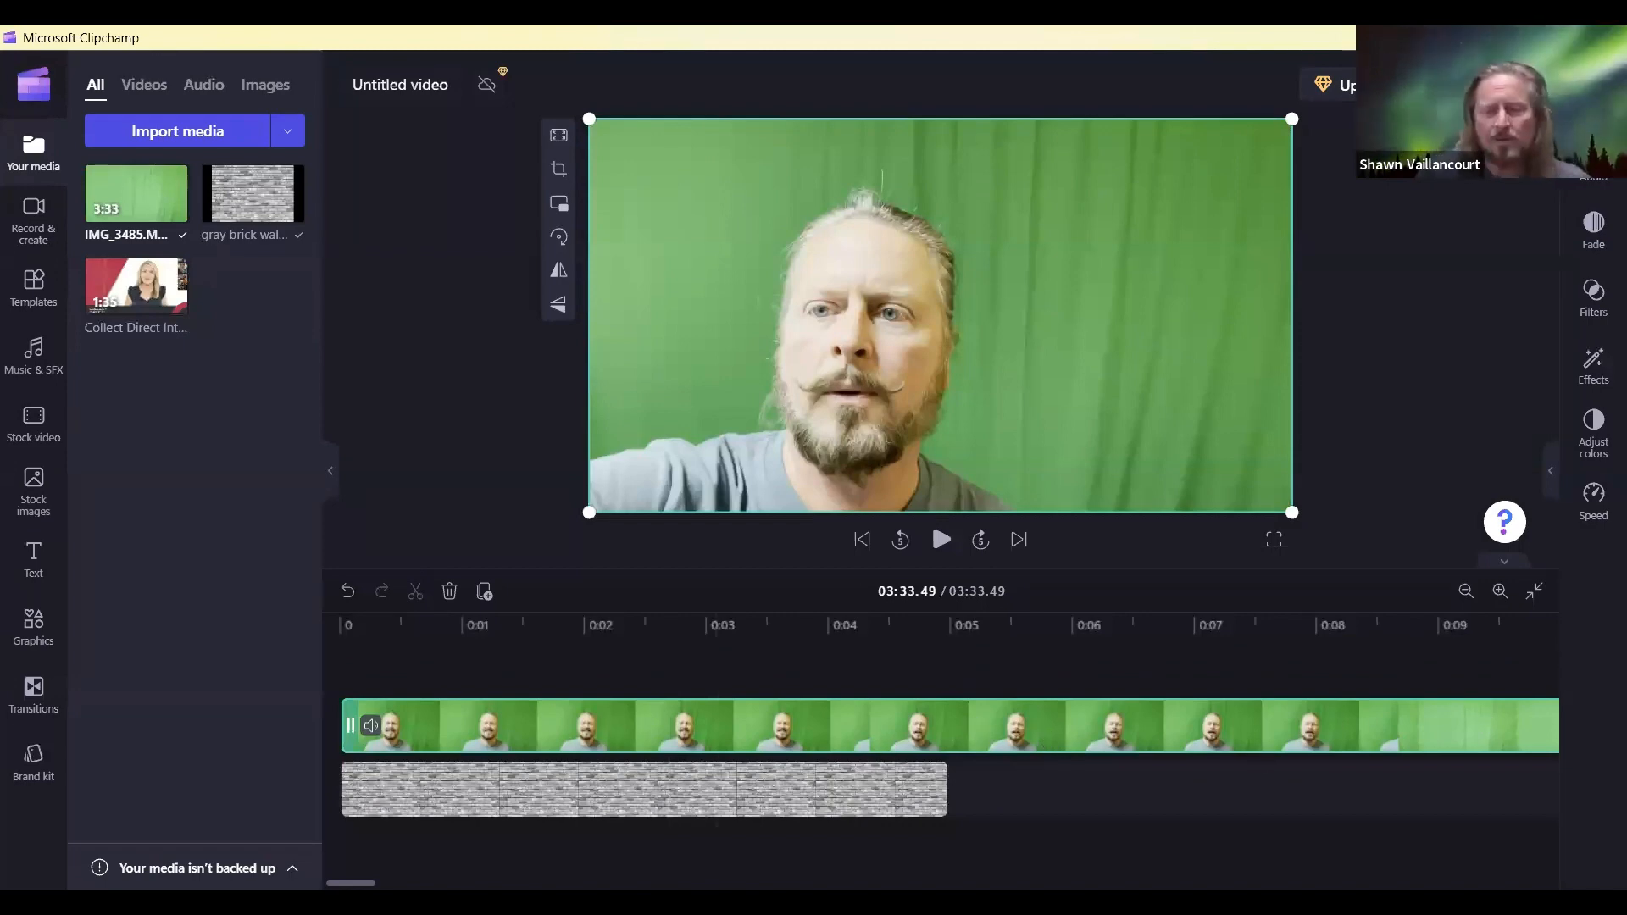
# Step: Extend the brick wall clip on the lower track to about 2:03 beneath the green-screen video
pyautogui.click(1470, 599)
pyautogui.click(1471, 600)
pyautogui.click(1471, 600)
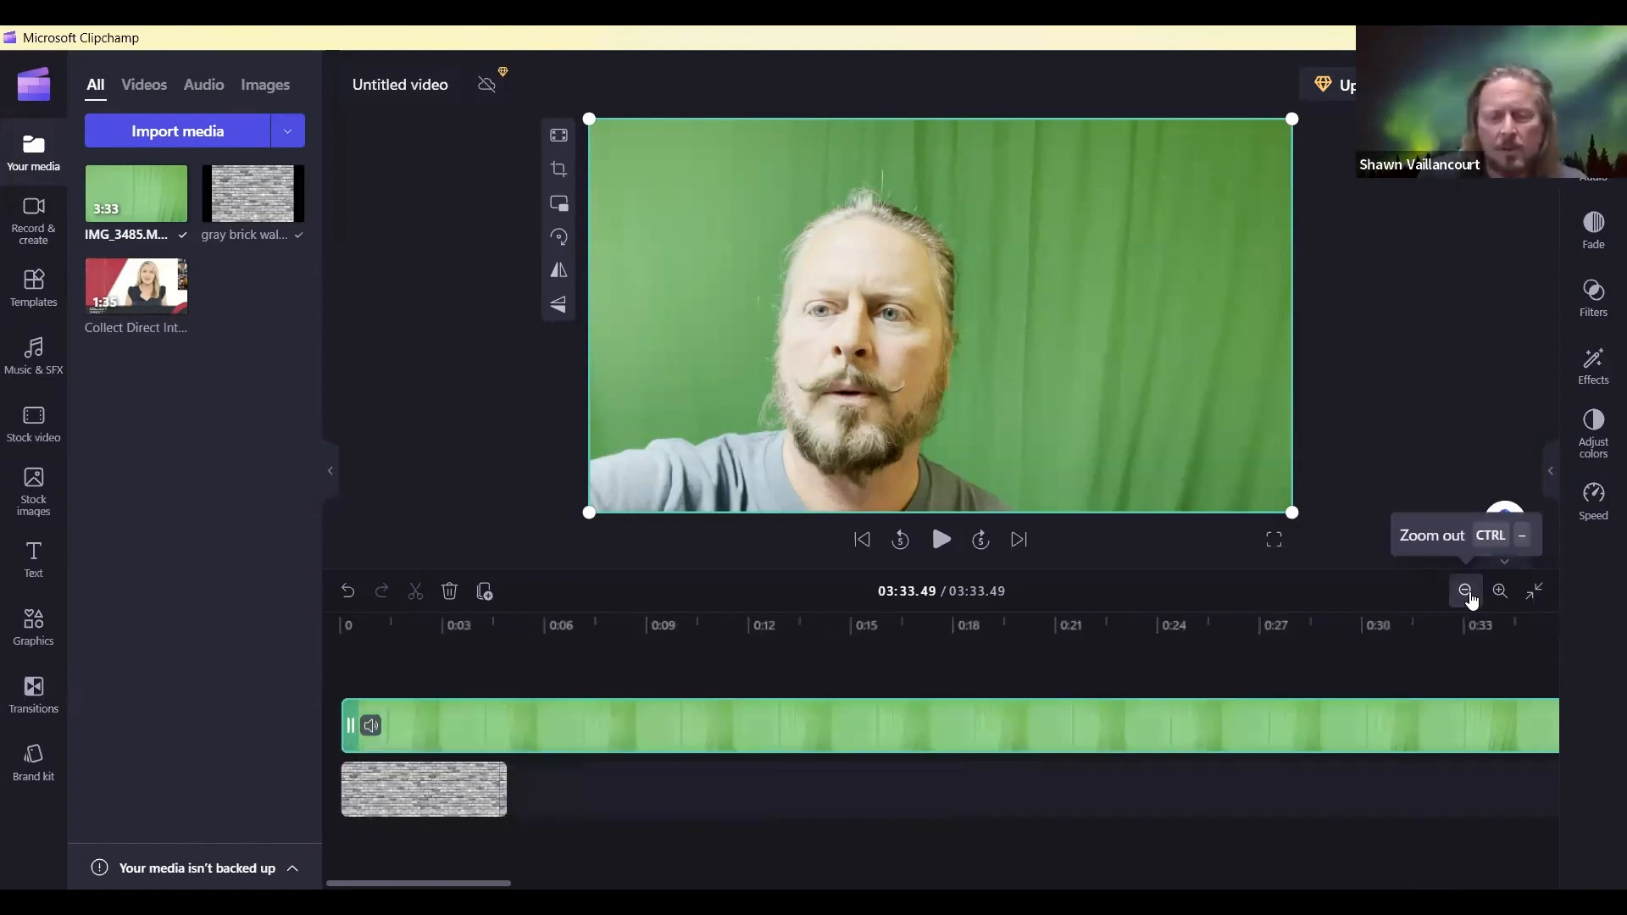
pyautogui.click(1471, 600)
pyautogui.click(1471, 600)
pyautogui.click(1471, 600)
pyautogui.click(1471, 599)
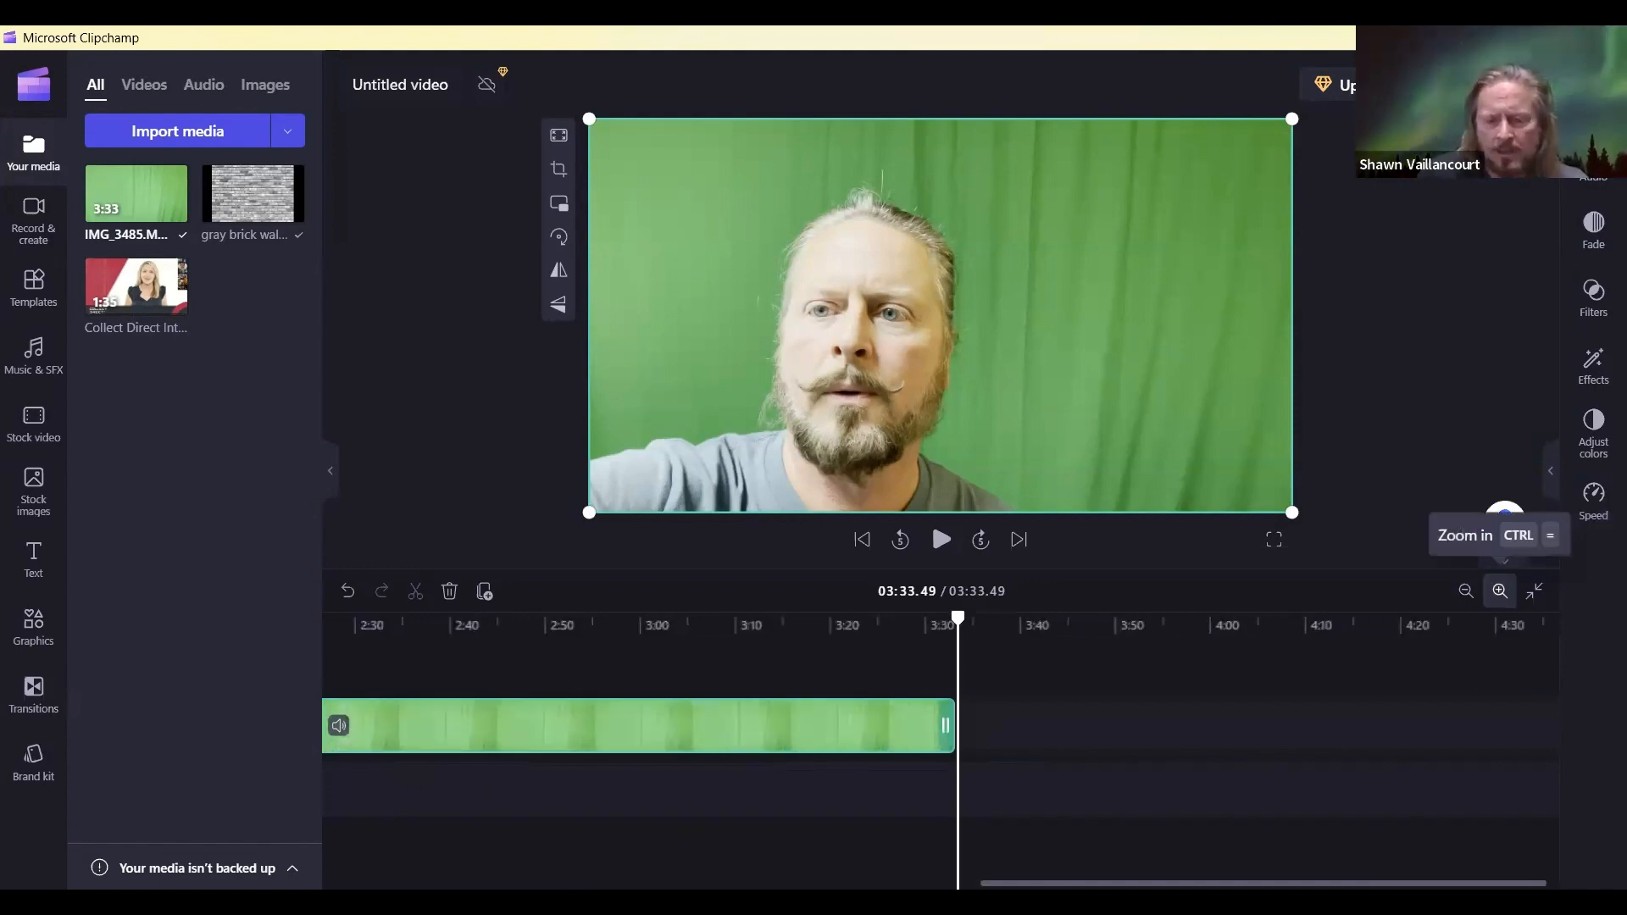
pyautogui.click(1499, 593)
pyautogui.moveTo(1017, 883); pyautogui.dragTo(246, 858)
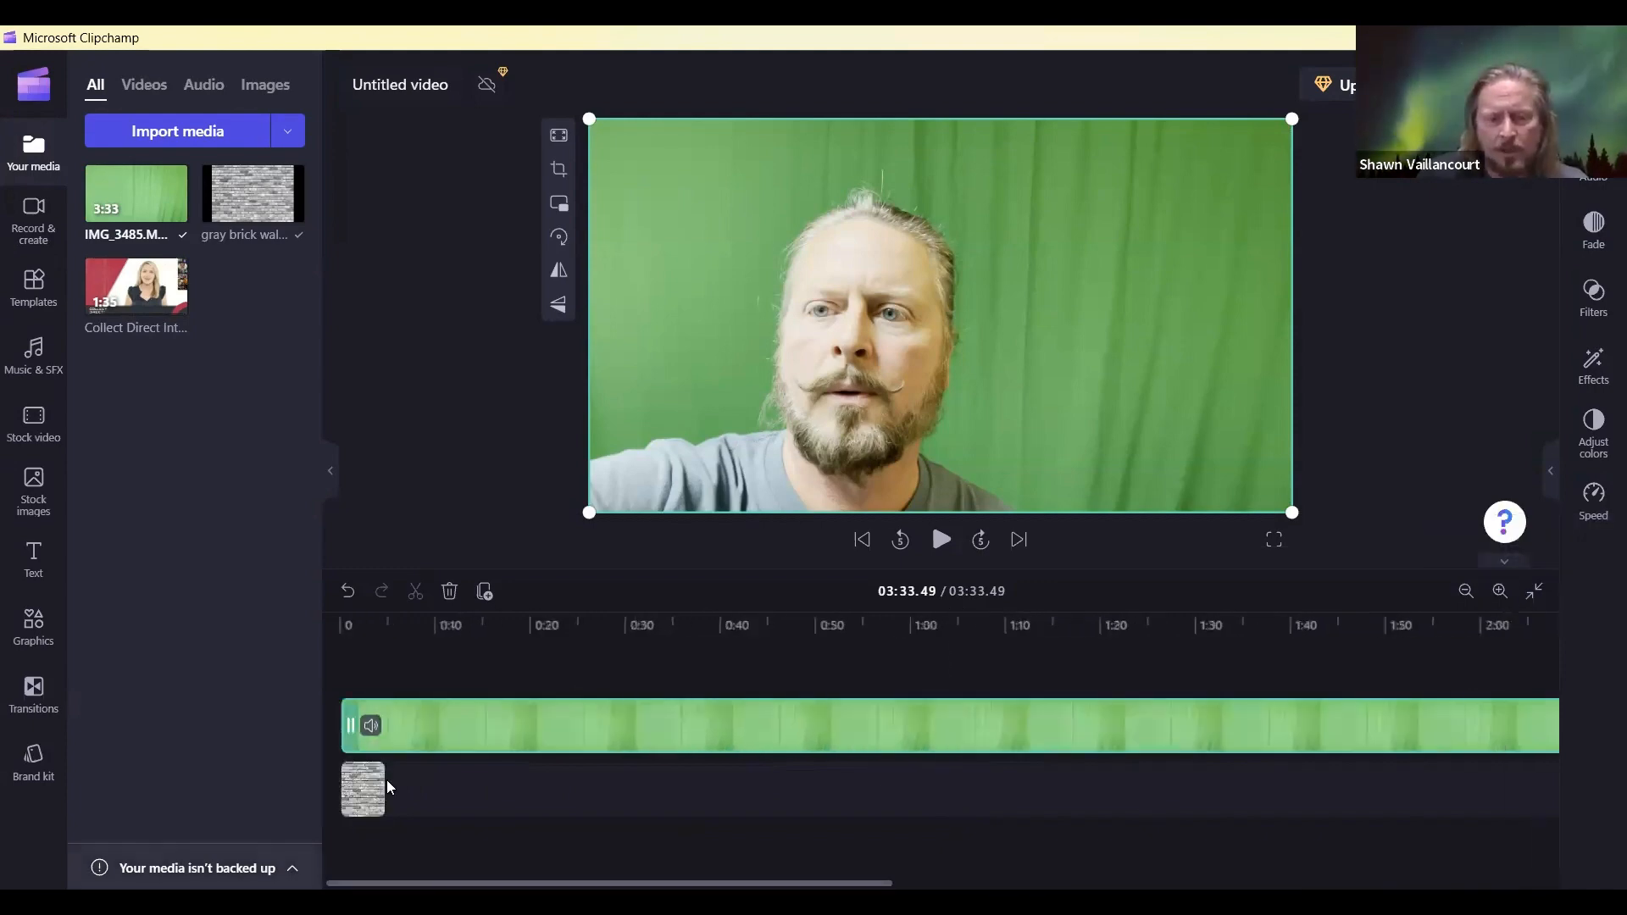
pyautogui.moveTo(386, 779); pyautogui.dragTo(1506, 798)
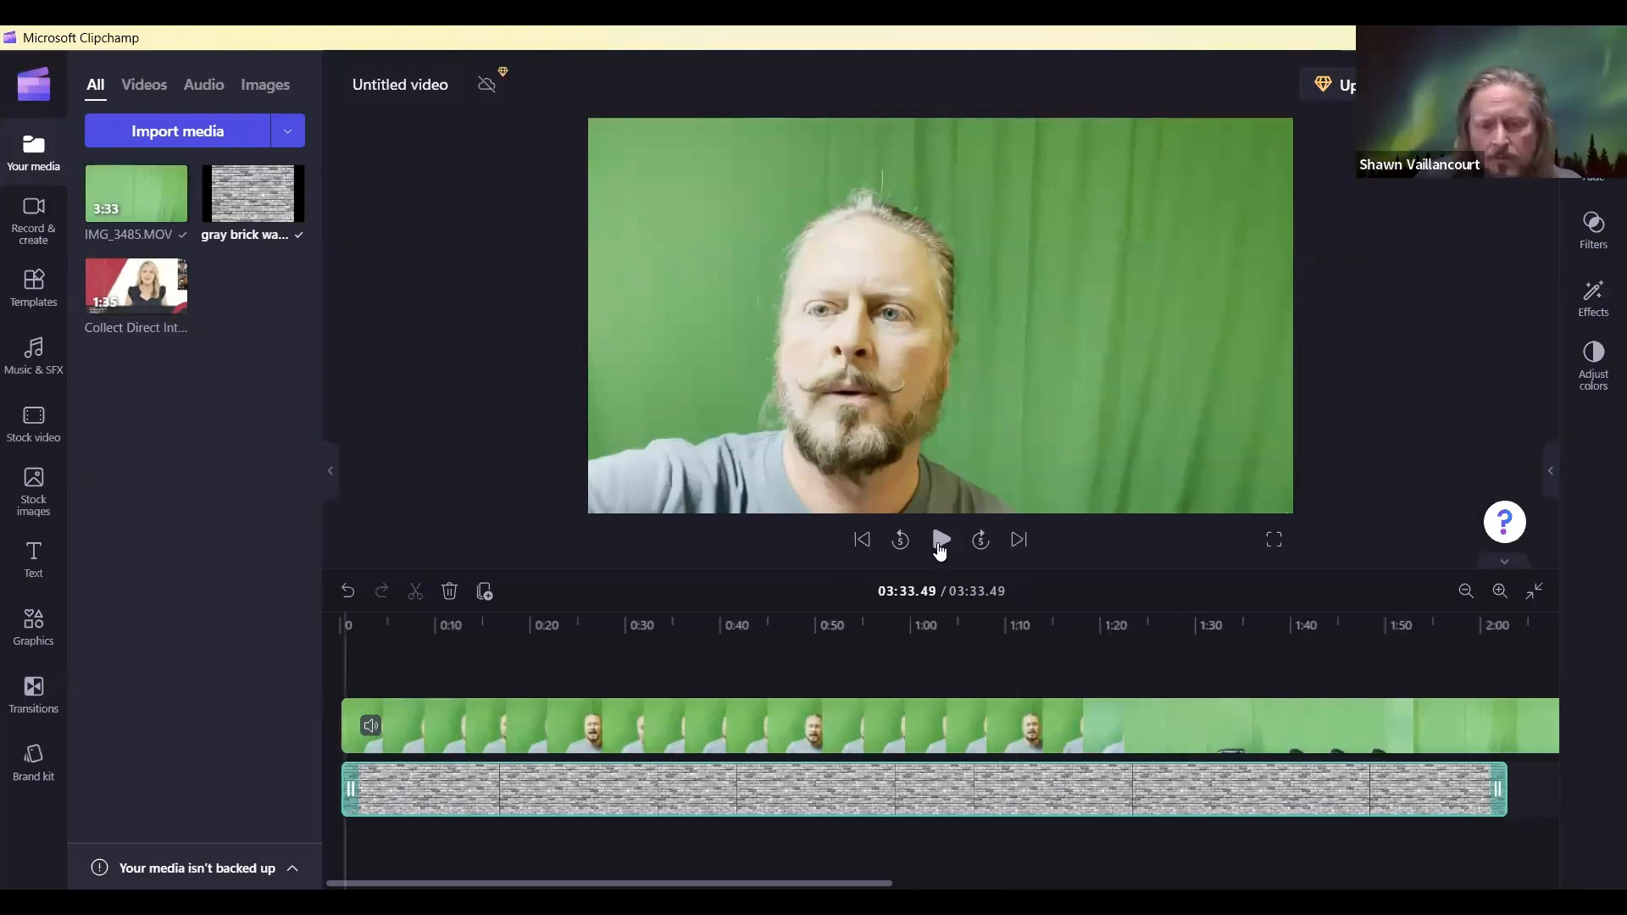
# Step: Play through the video to find the cut point and split both the brick wall and green-screen clips at 01:28.71
pyautogui.click(364, 611)
pyautogui.press('space')
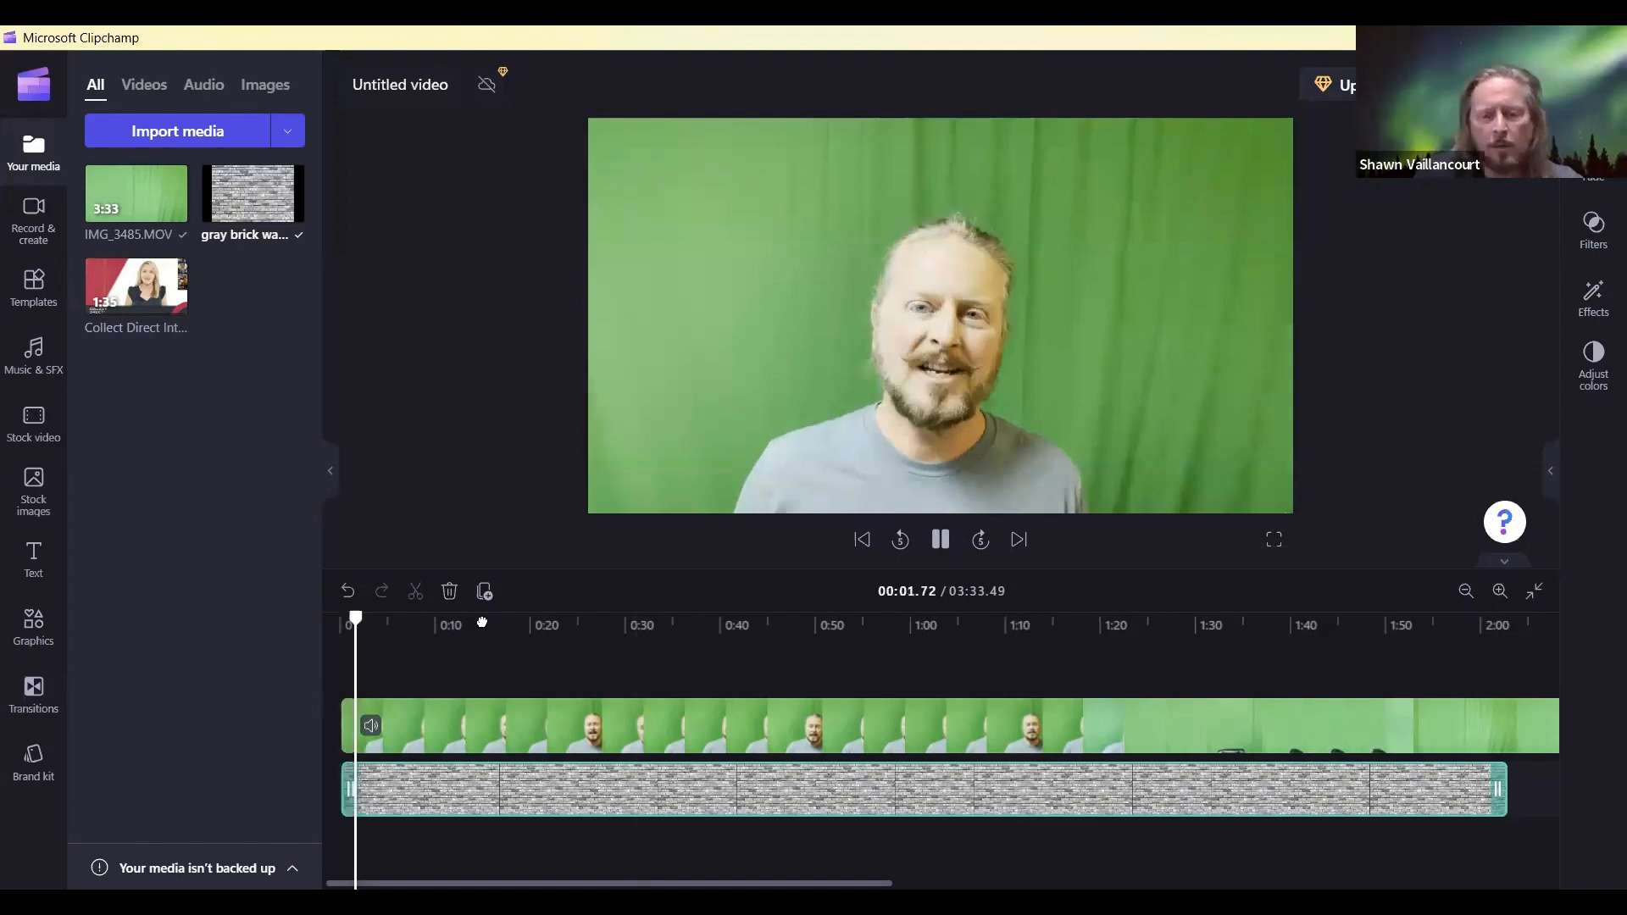
pyautogui.moveTo(740, 621); pyautogui.dragTo(1128, 616)
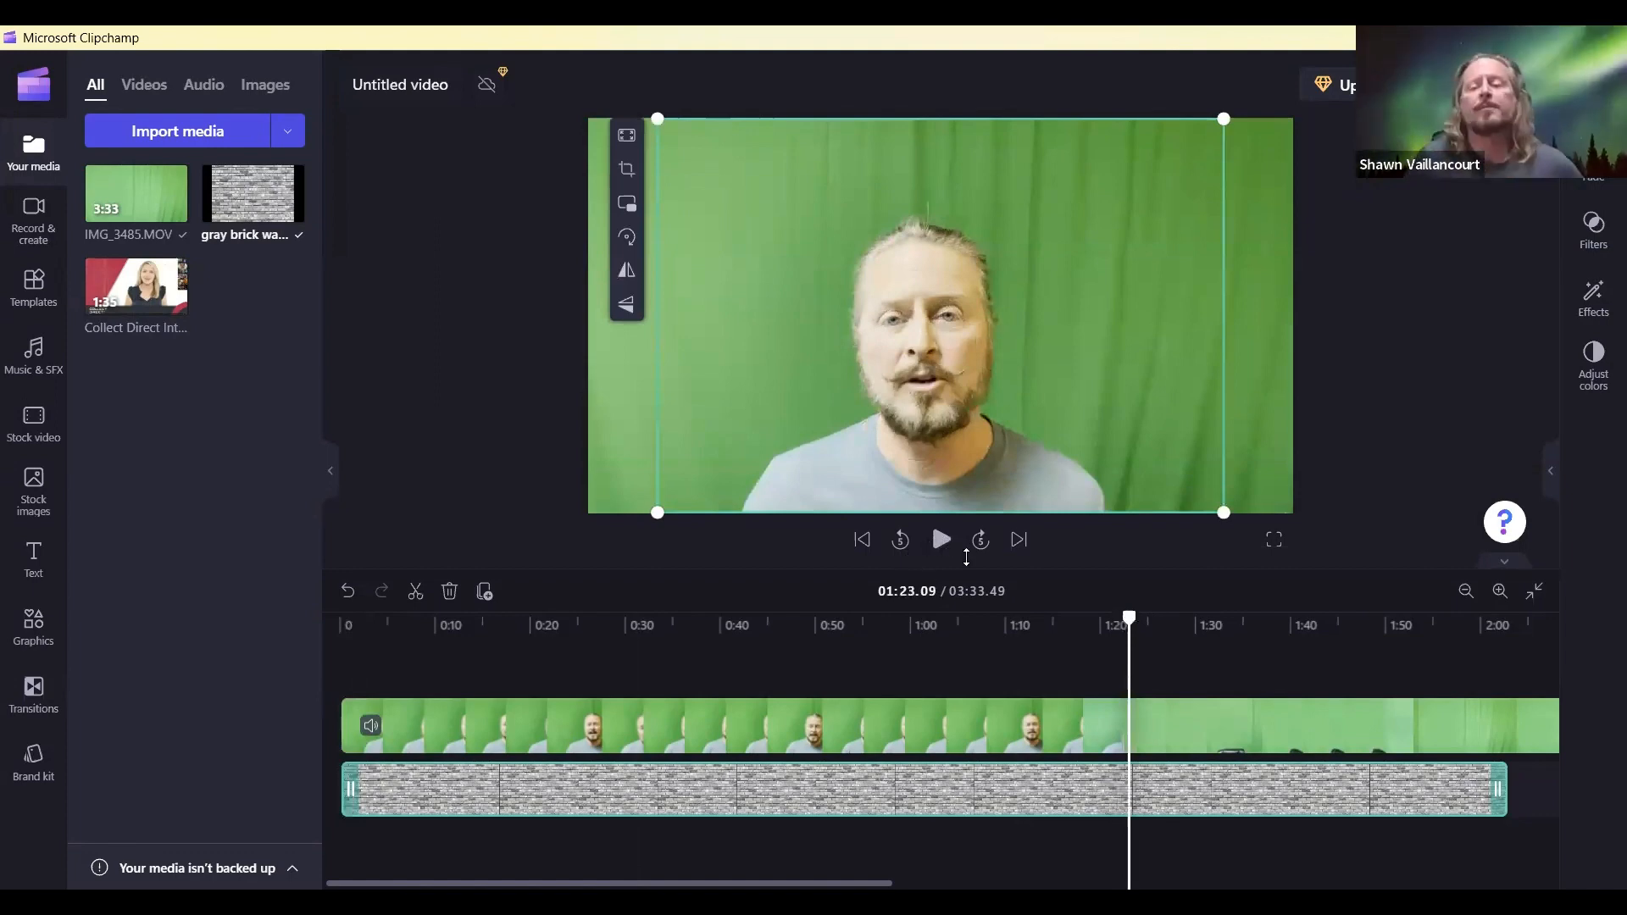
pyautogui.click(941, 545)
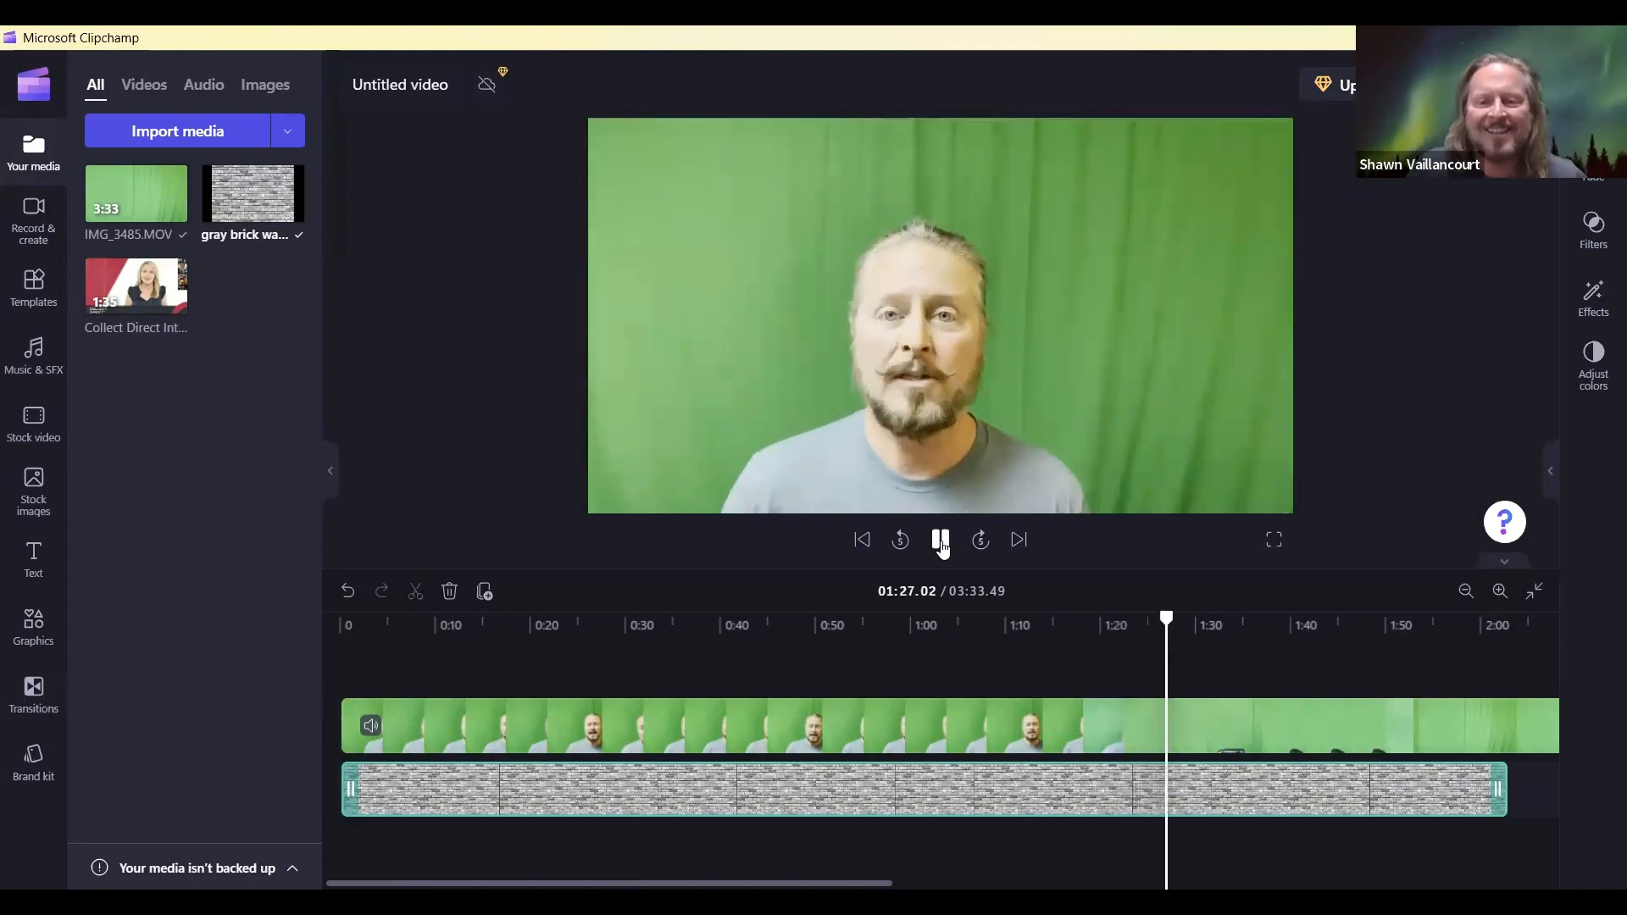
pyautogui.press('space')
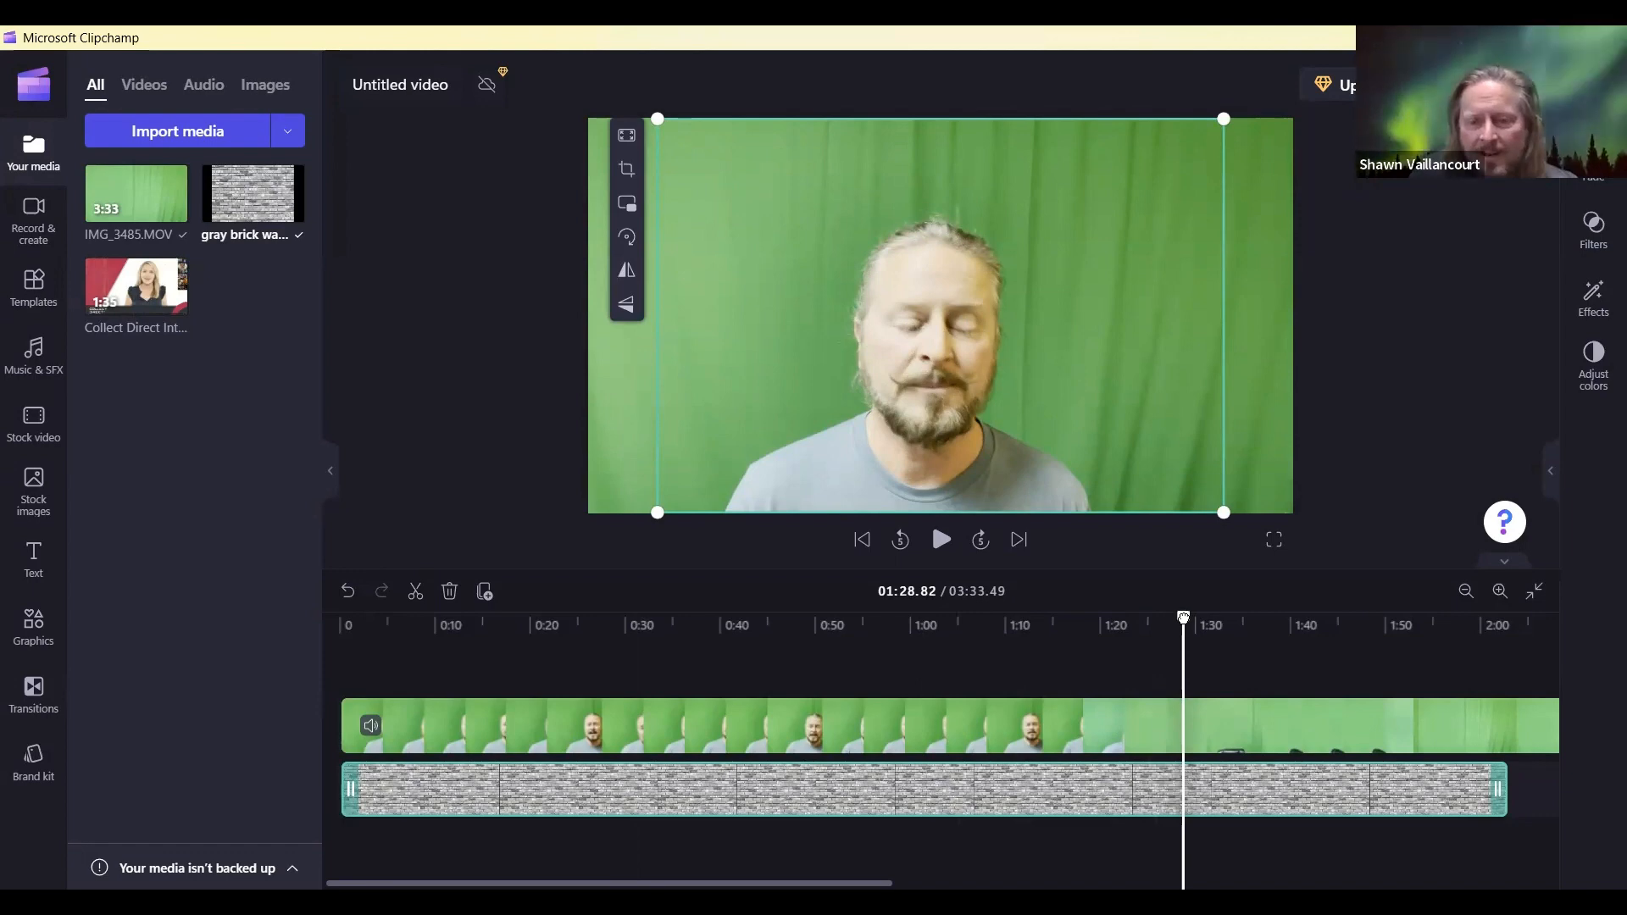
pyautogui.moveTo(1183, 617); pyautogui.dragTo(1182, 617)
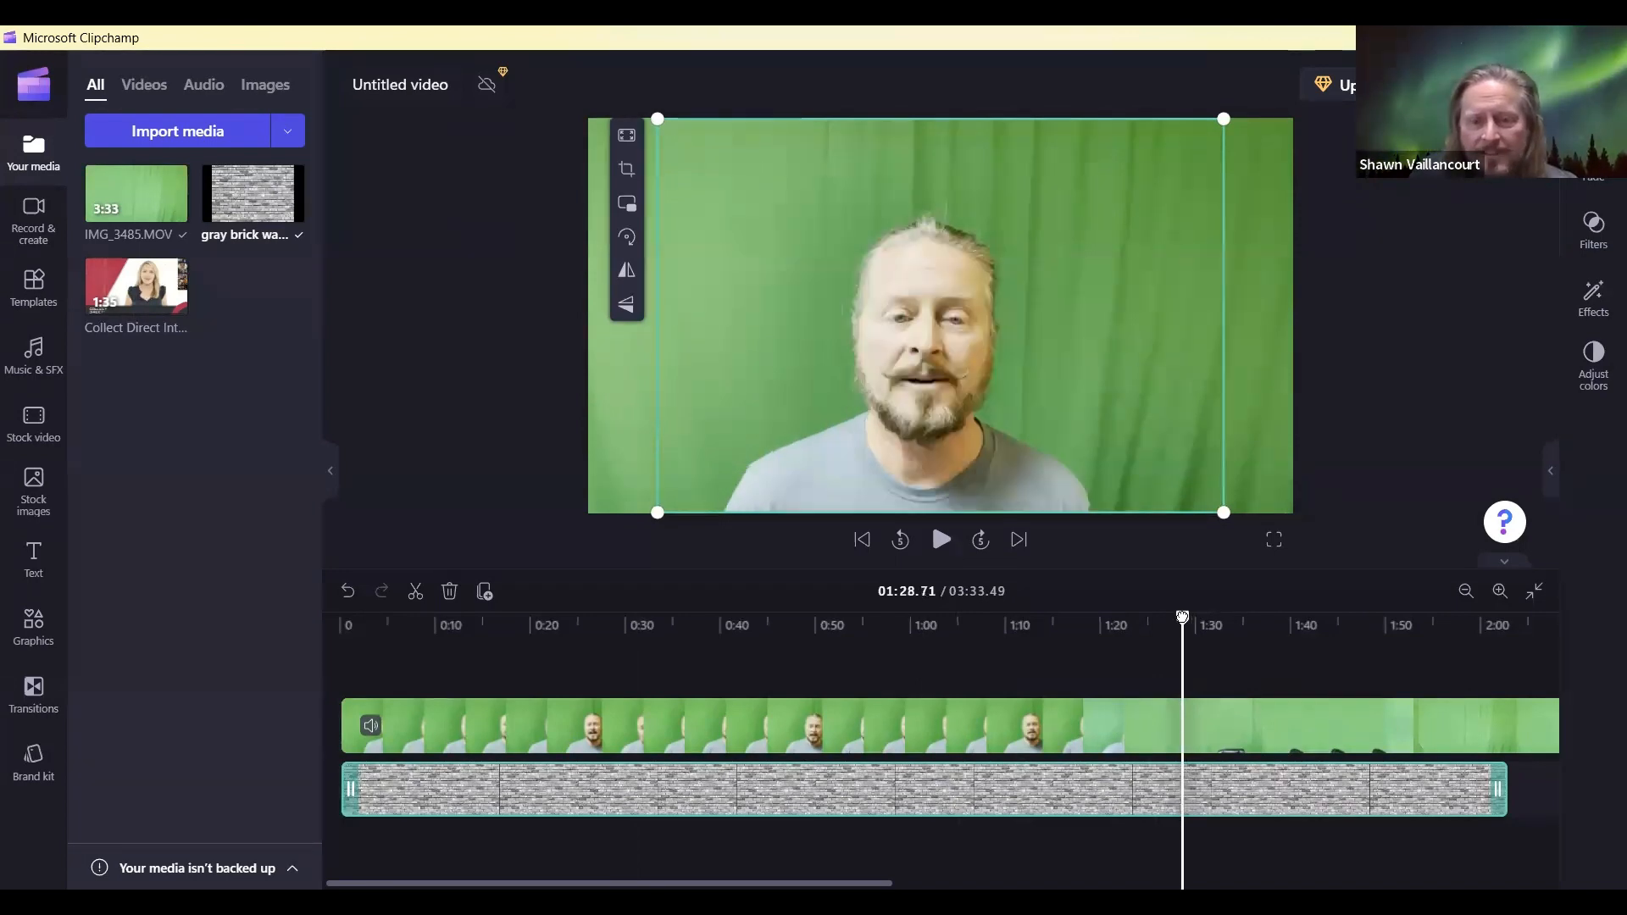
pyautogui.click(415, 593)
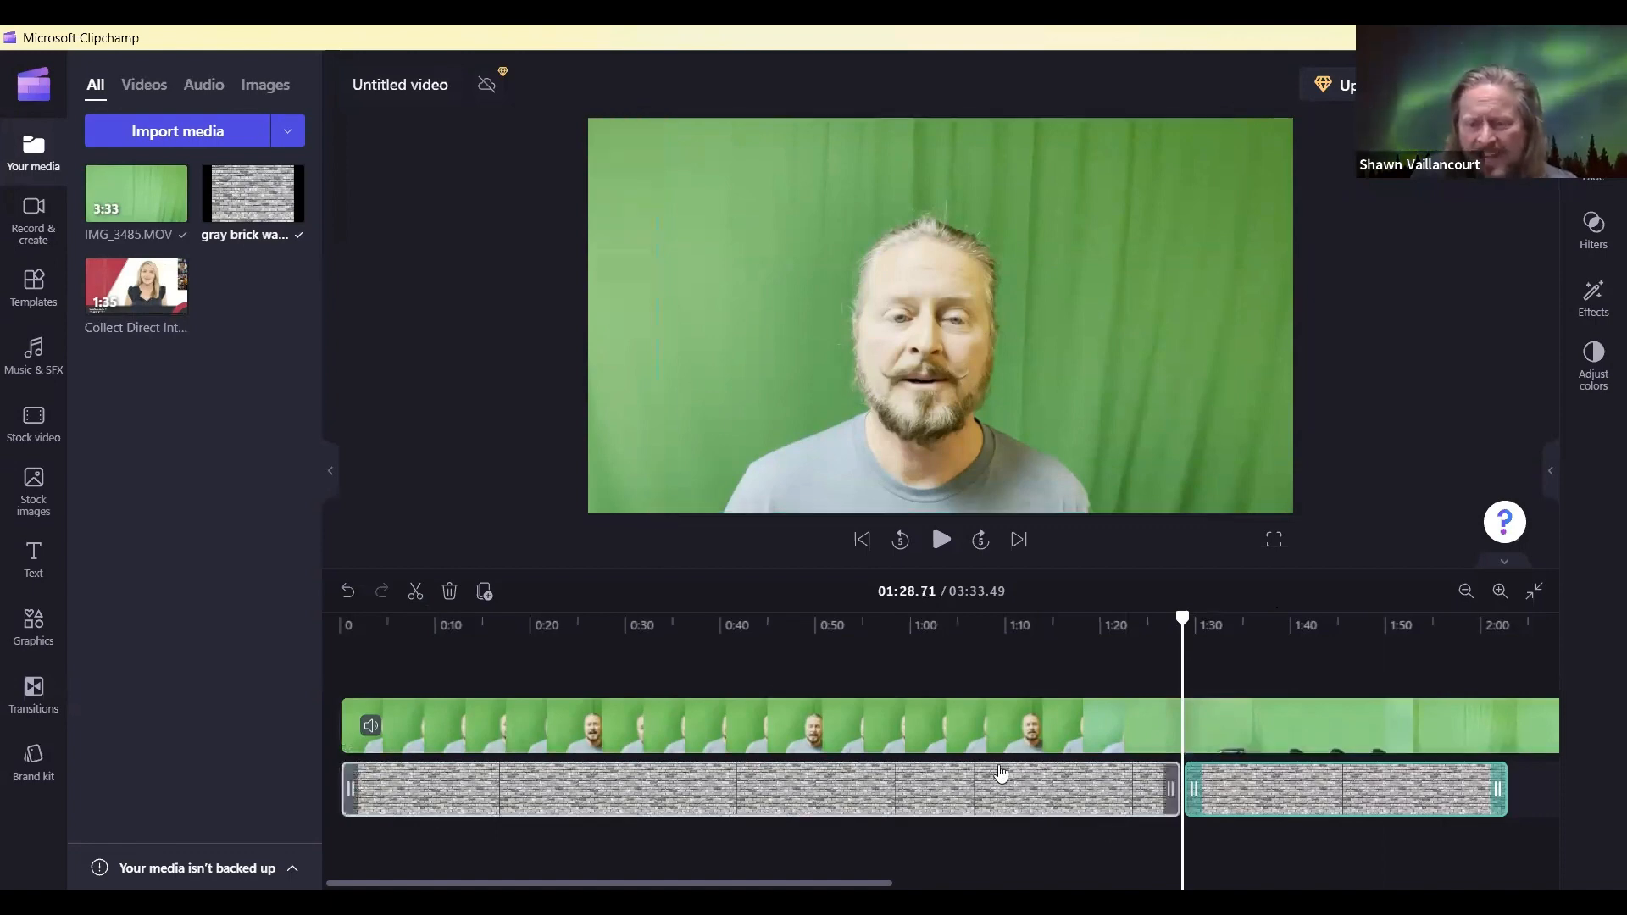
pyautogui.click(1008, 735)
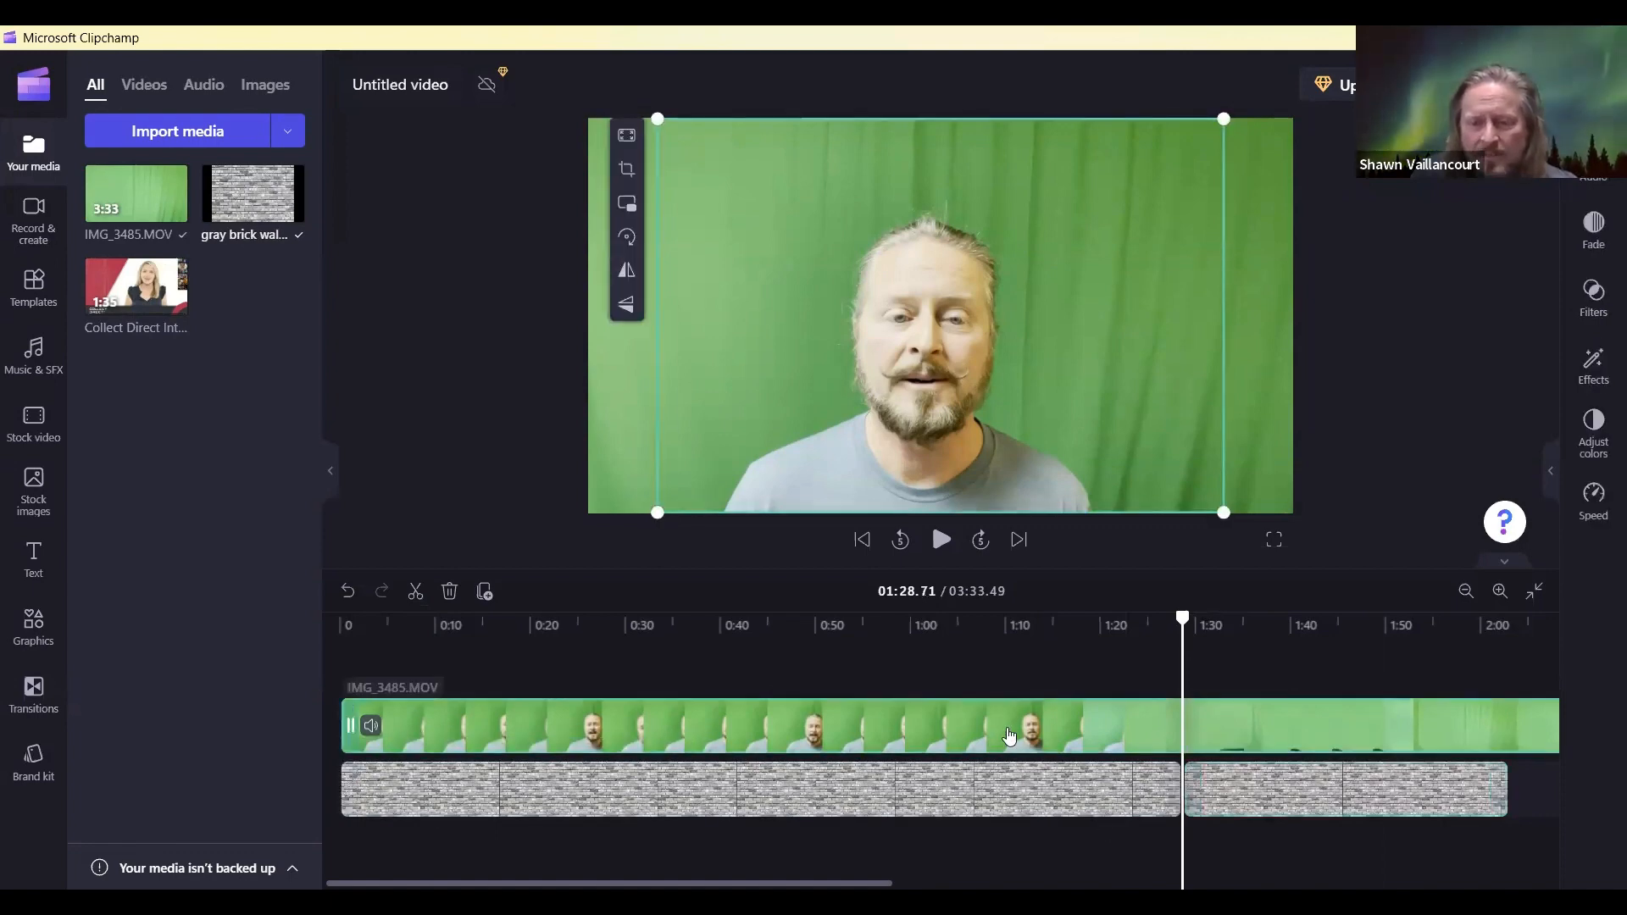
pyautogui.click(416, 593)
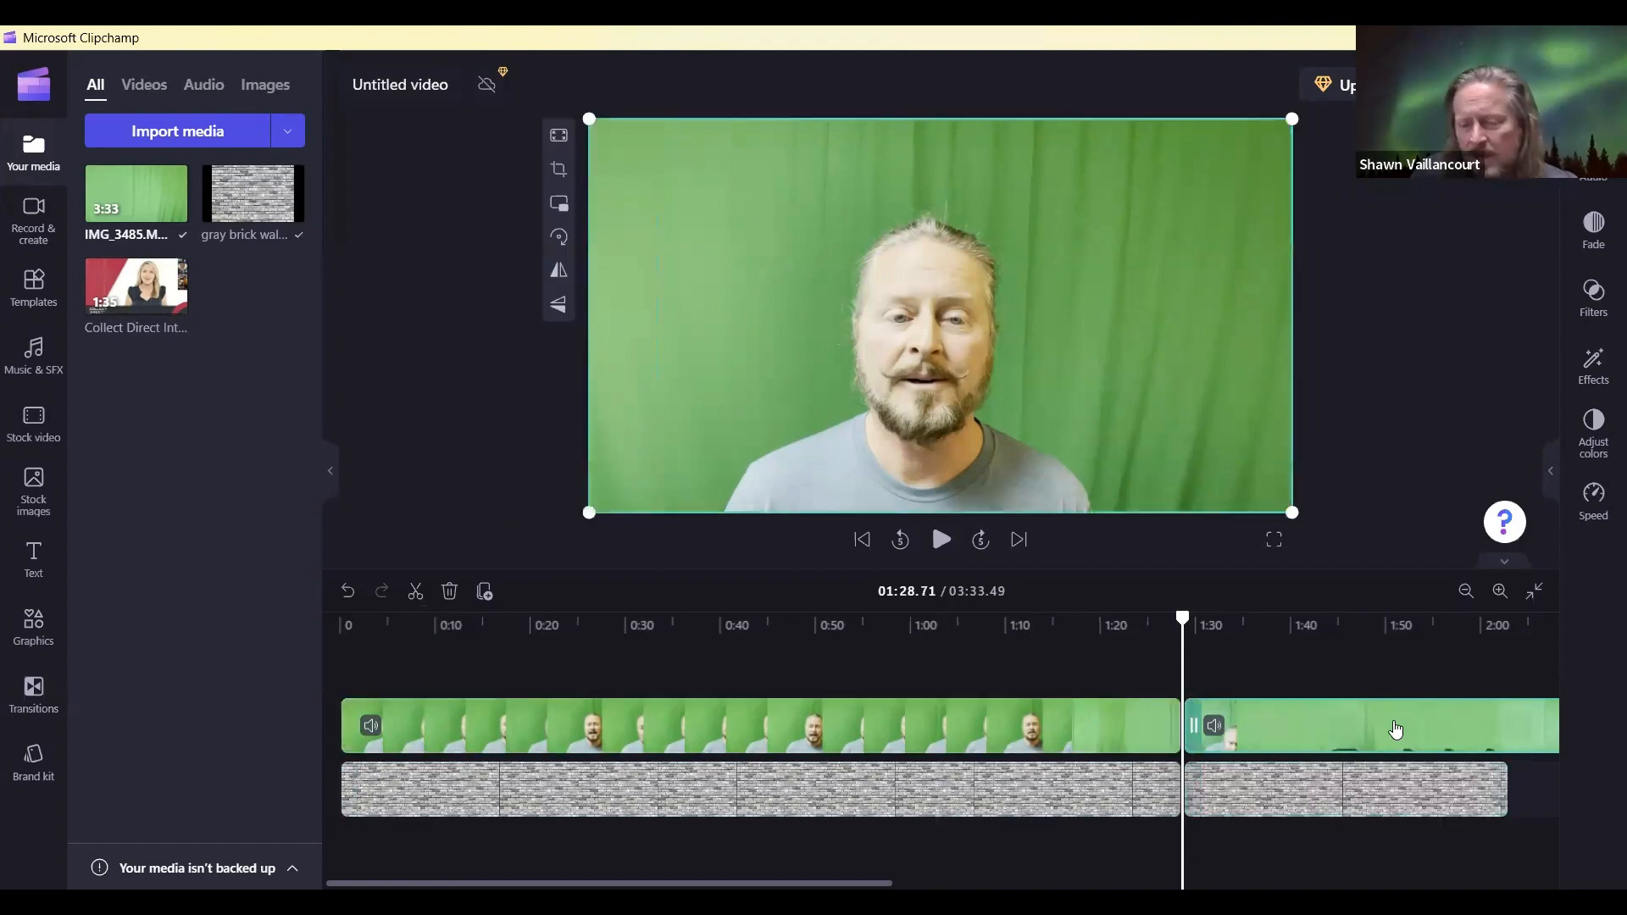
# Step: Delete the parts of the green-screen video and the brick wall clip that follow the split
pyautogui.rightClick(1451, 712)
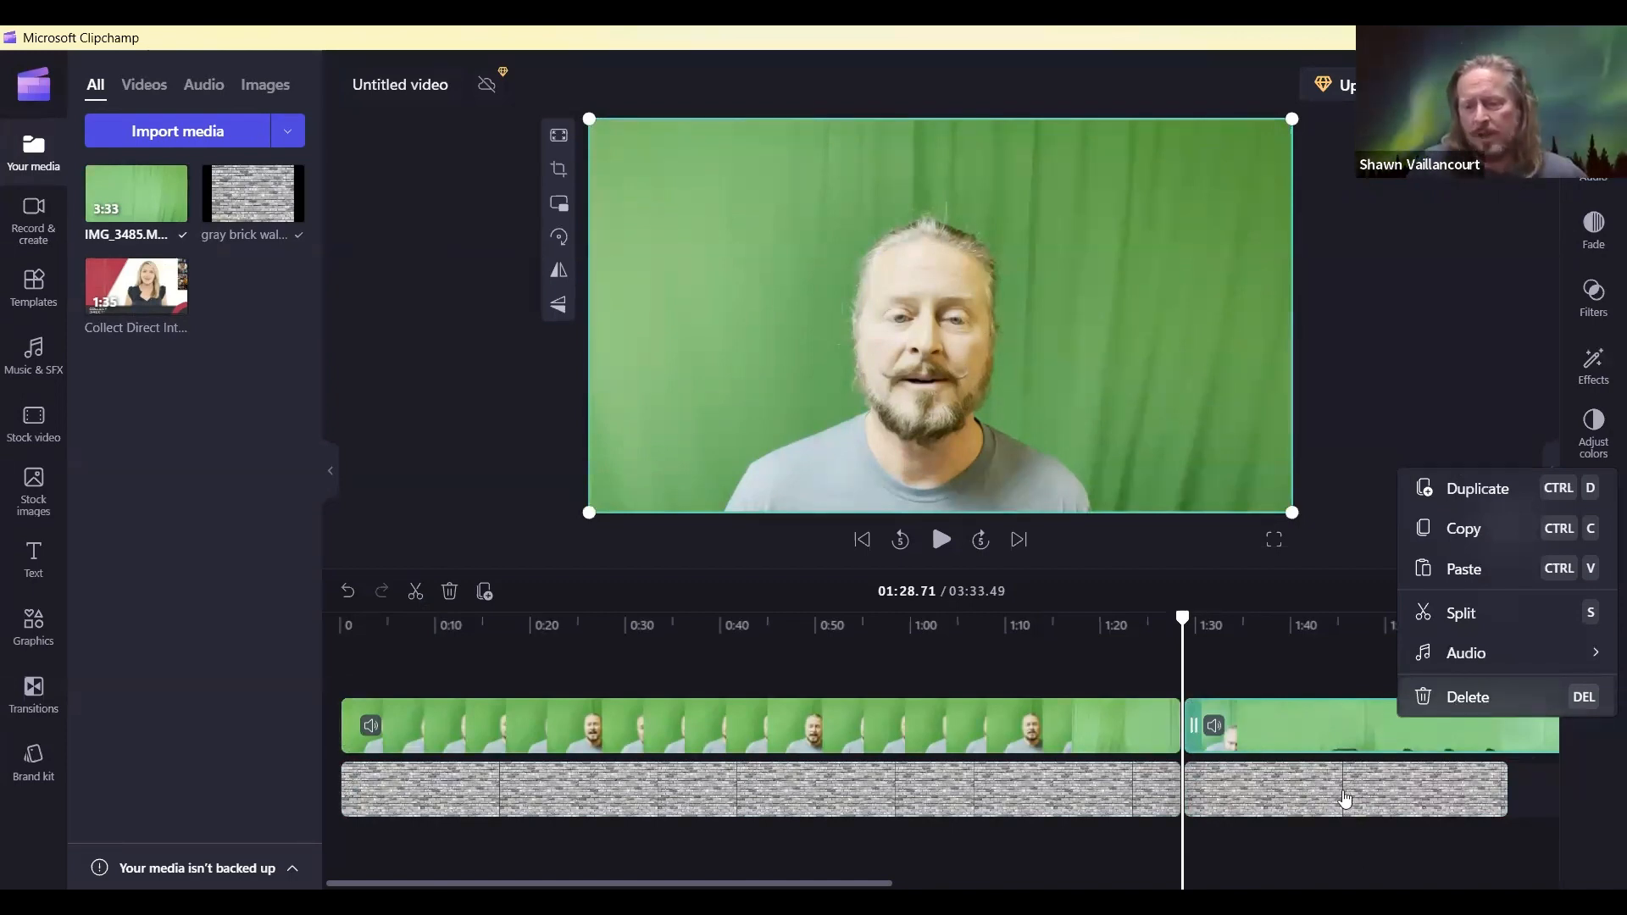
pyautogui.press('Delete')
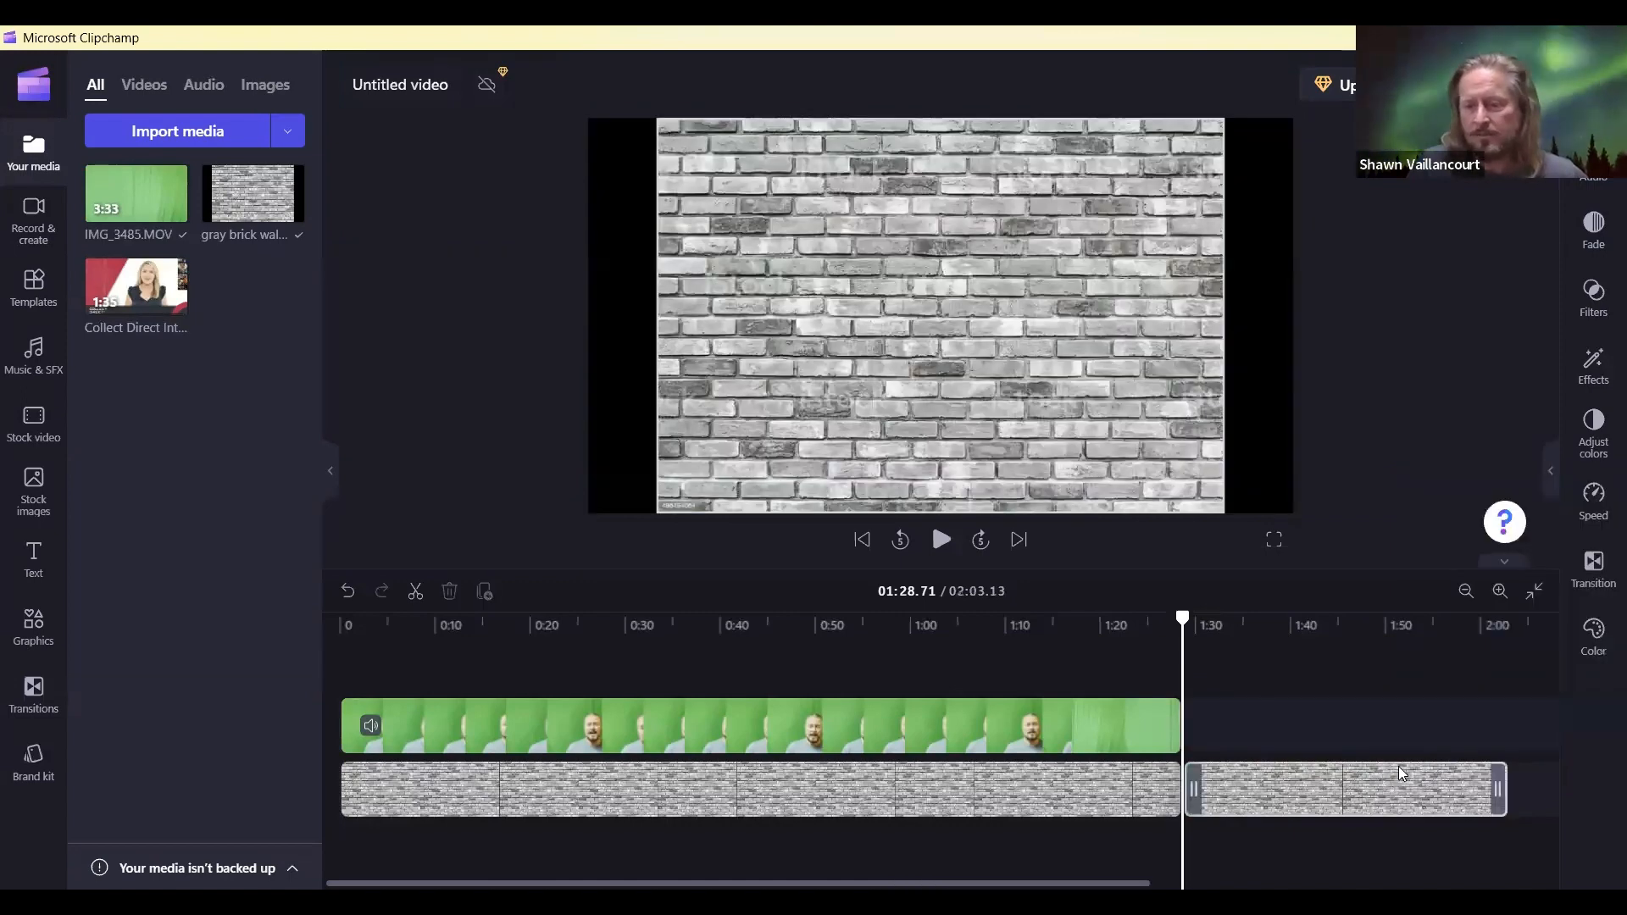
pyautogui.rightClick(1399, 772)
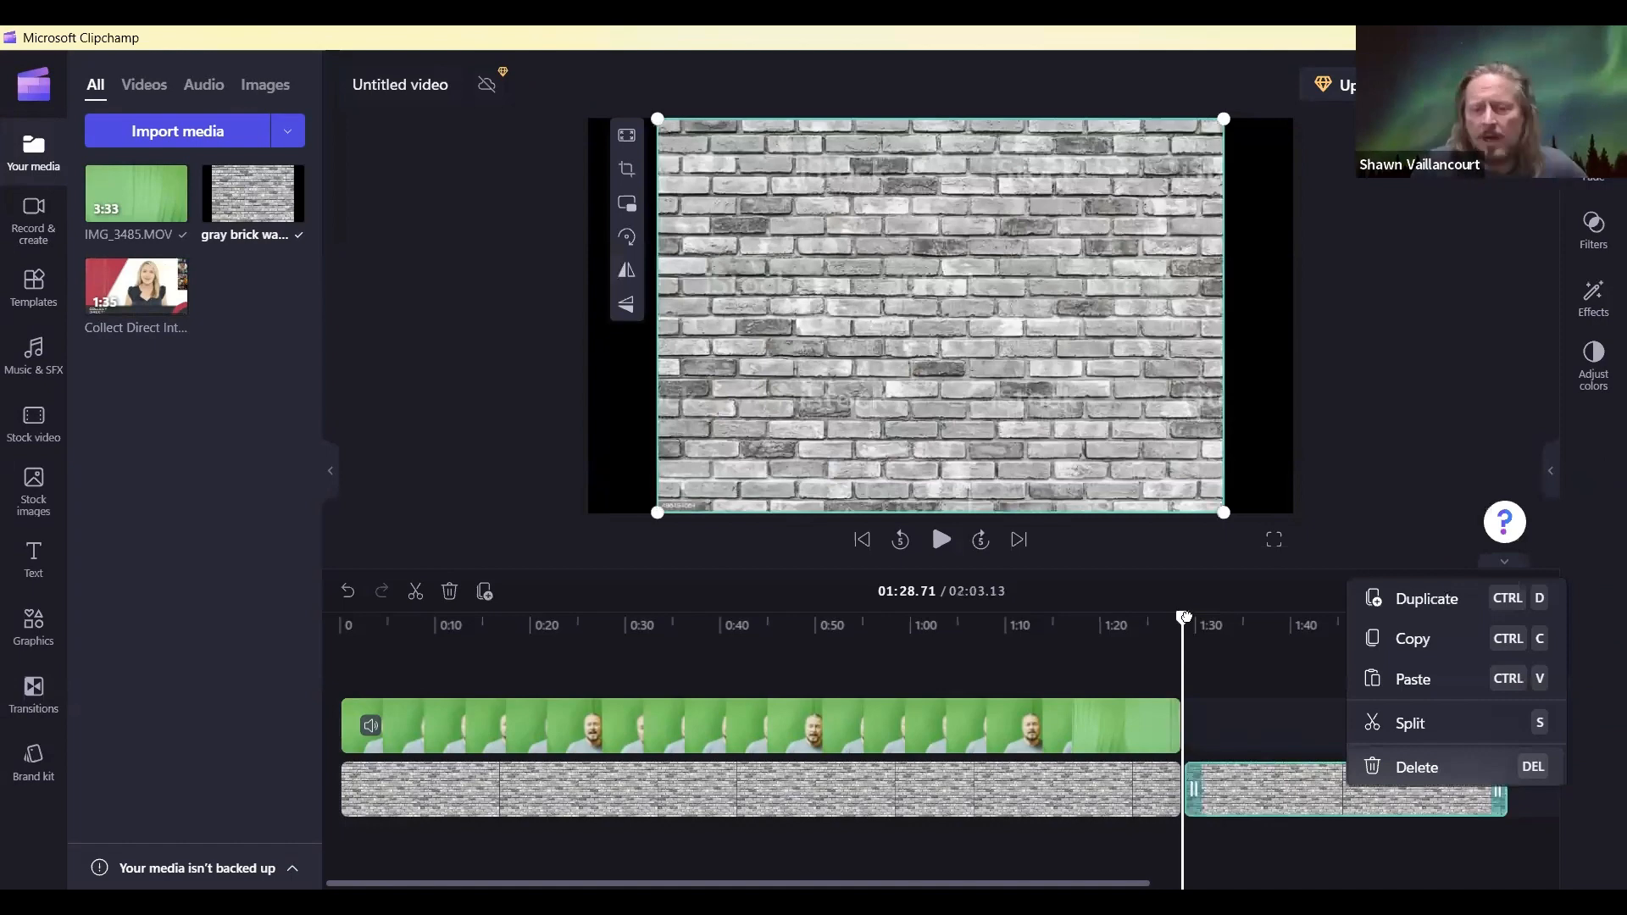
pyautogui.press('Delete')
# Step: Apply the Green screen effect to the IMG_3485.MOV clip, using the frame at 00:47.43 as preview
pyautogui.click(803, 673)
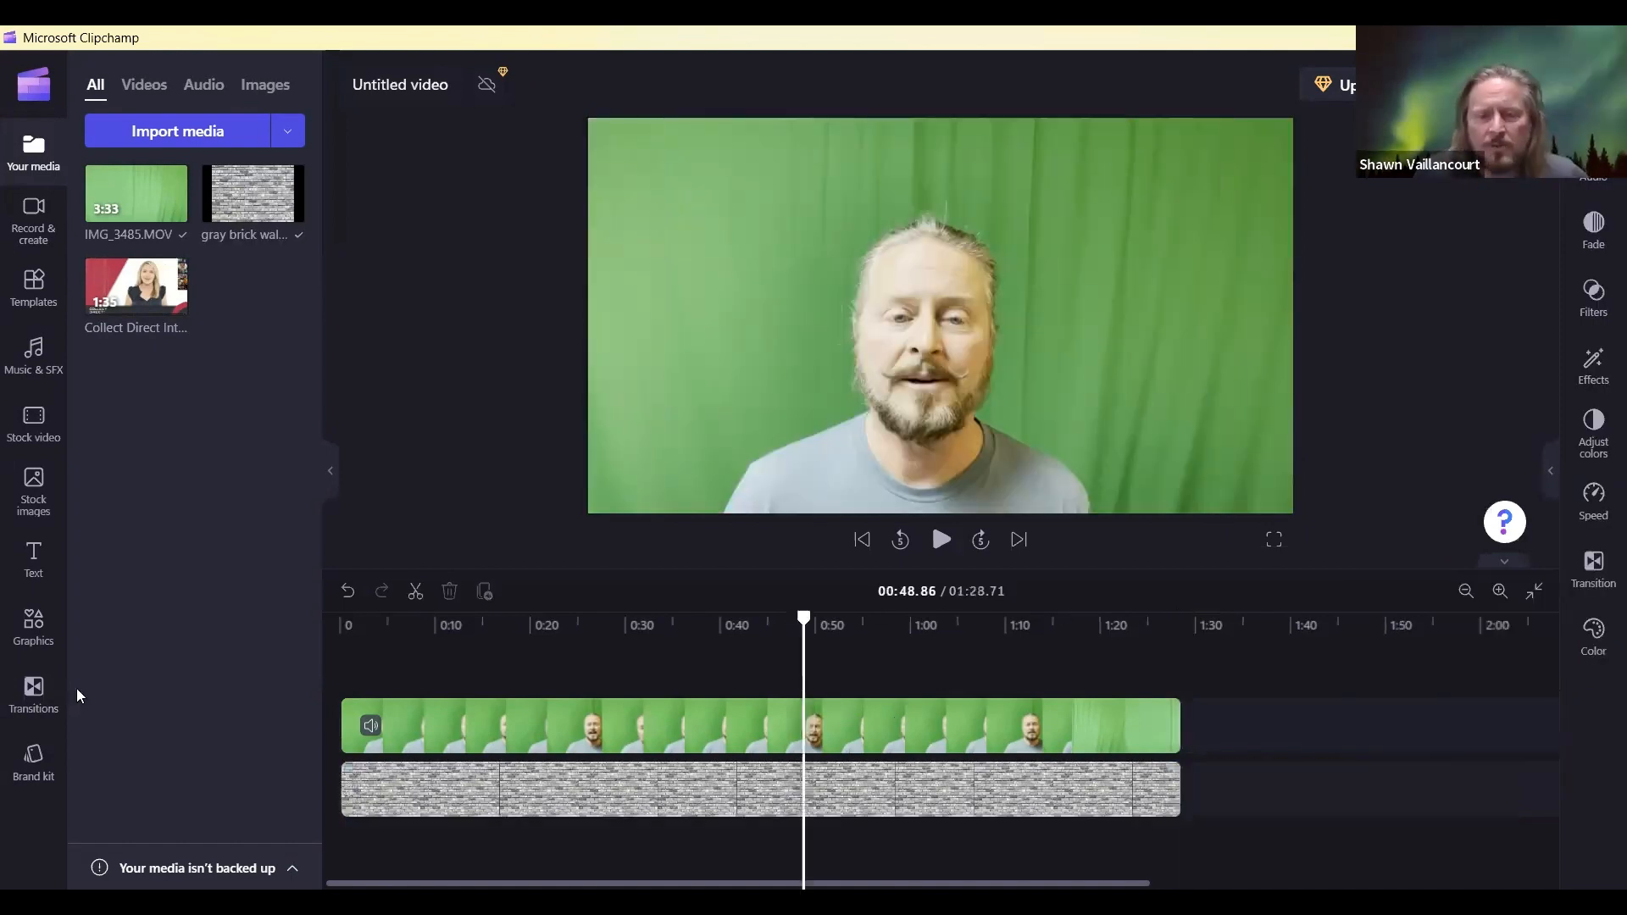
pyautogui.click(790, 673)
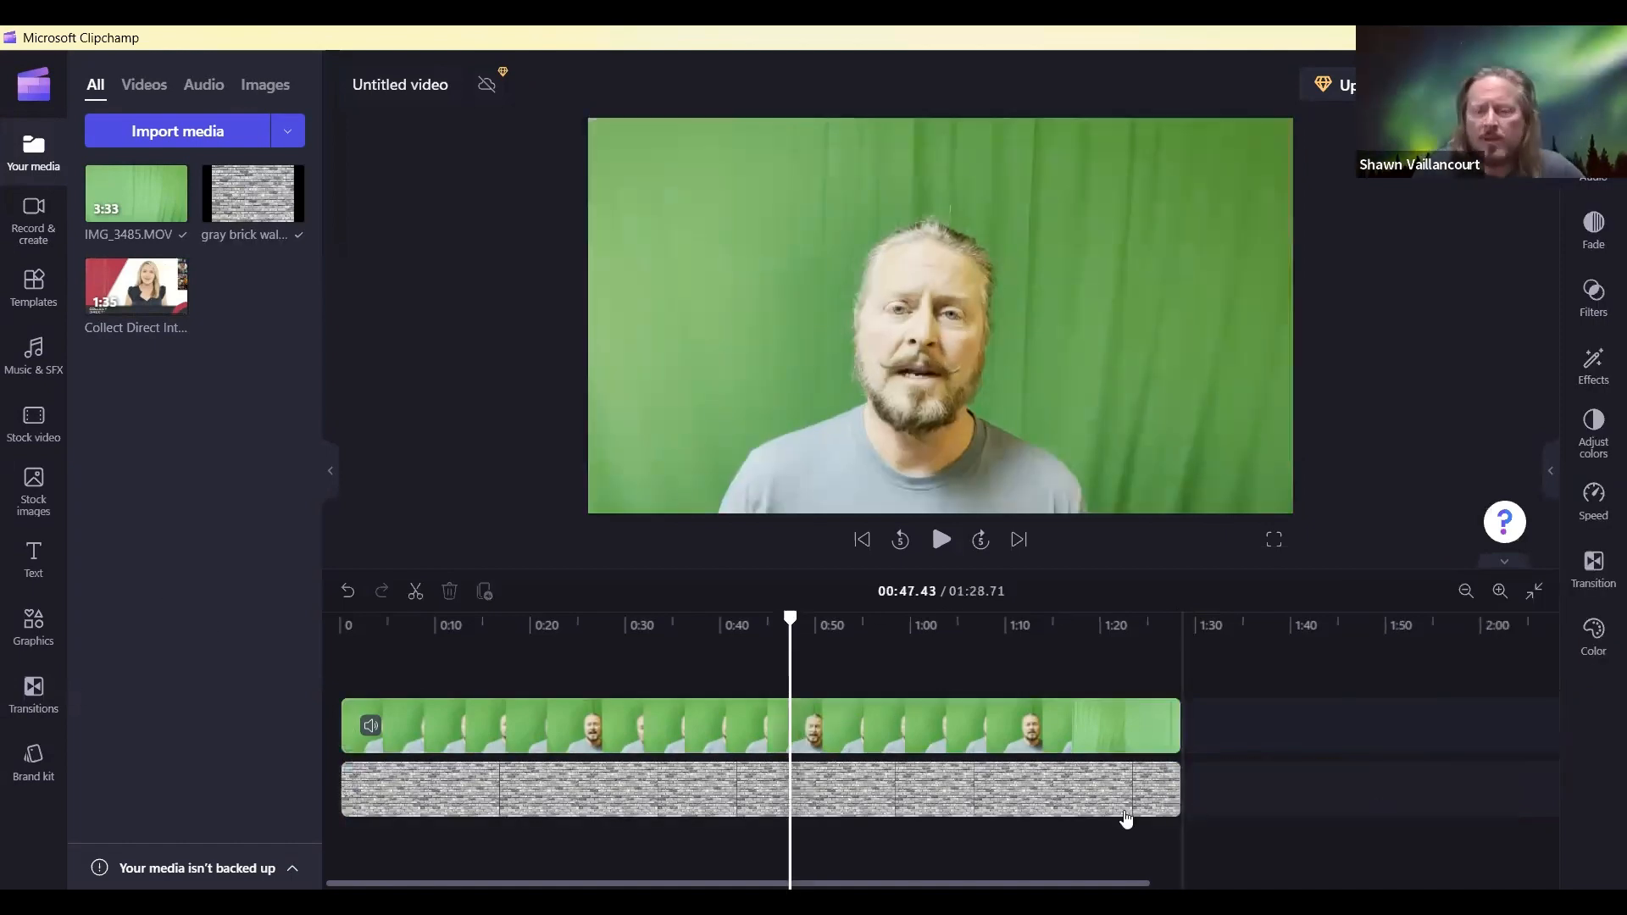
pyautogui.click(942, 736)
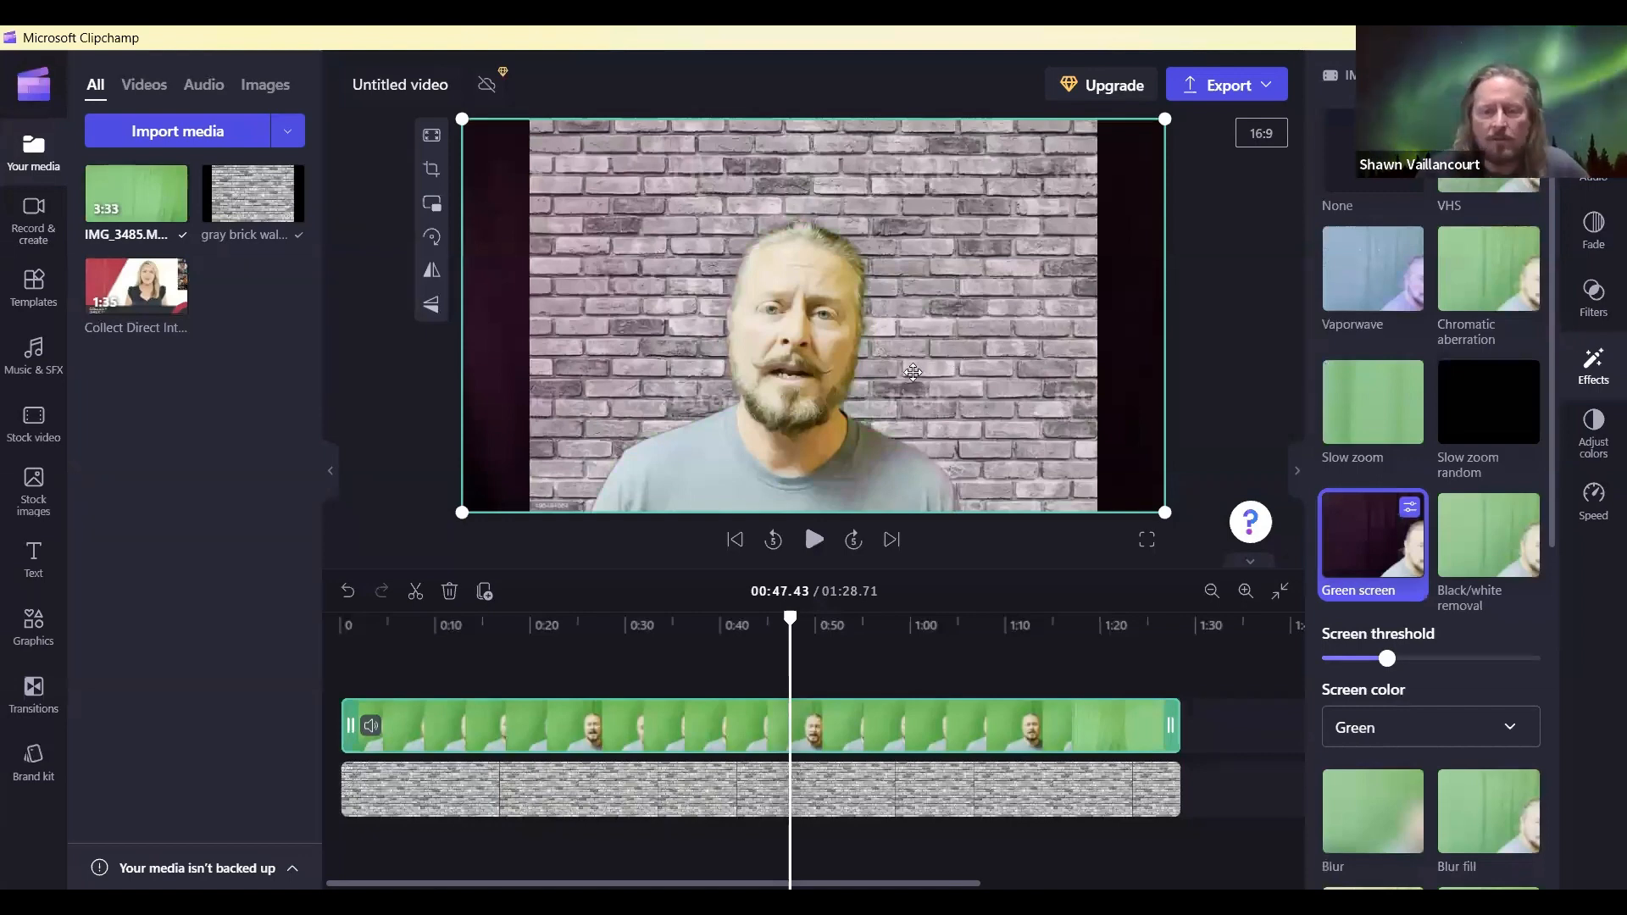
# Step: Enlarge the brick wall image to fill the 16:9 frame and refit the video over it with the Green screen effect
pyautogui.moveTo(934, 345); pyautogui.dragTo(1392, 492)
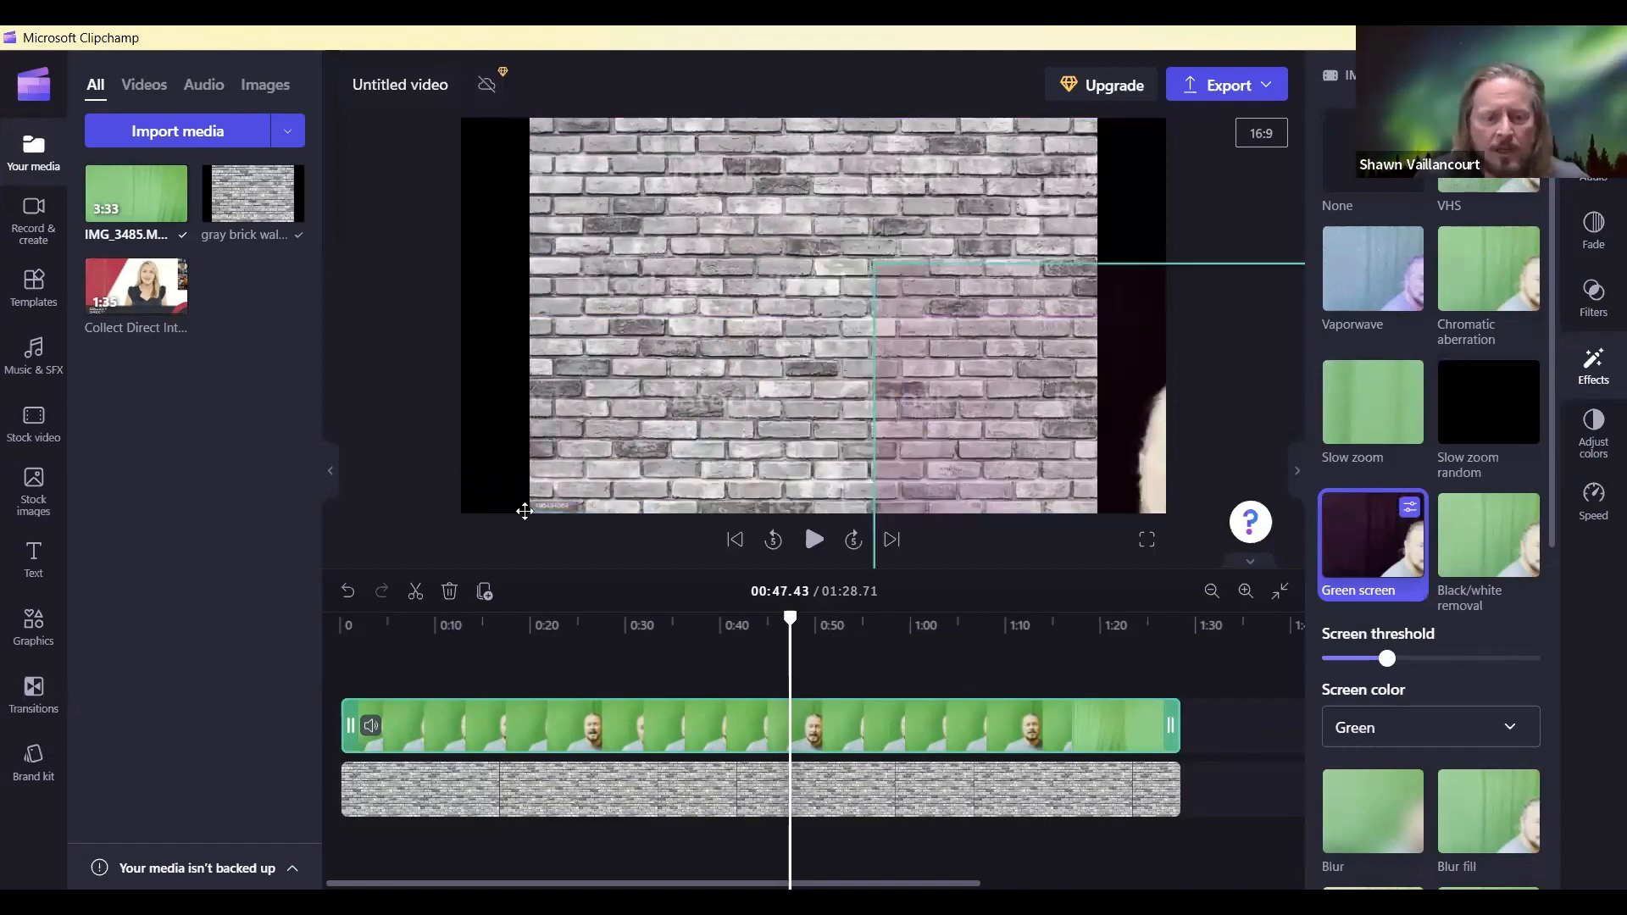
pyautogui.click(454, 513)
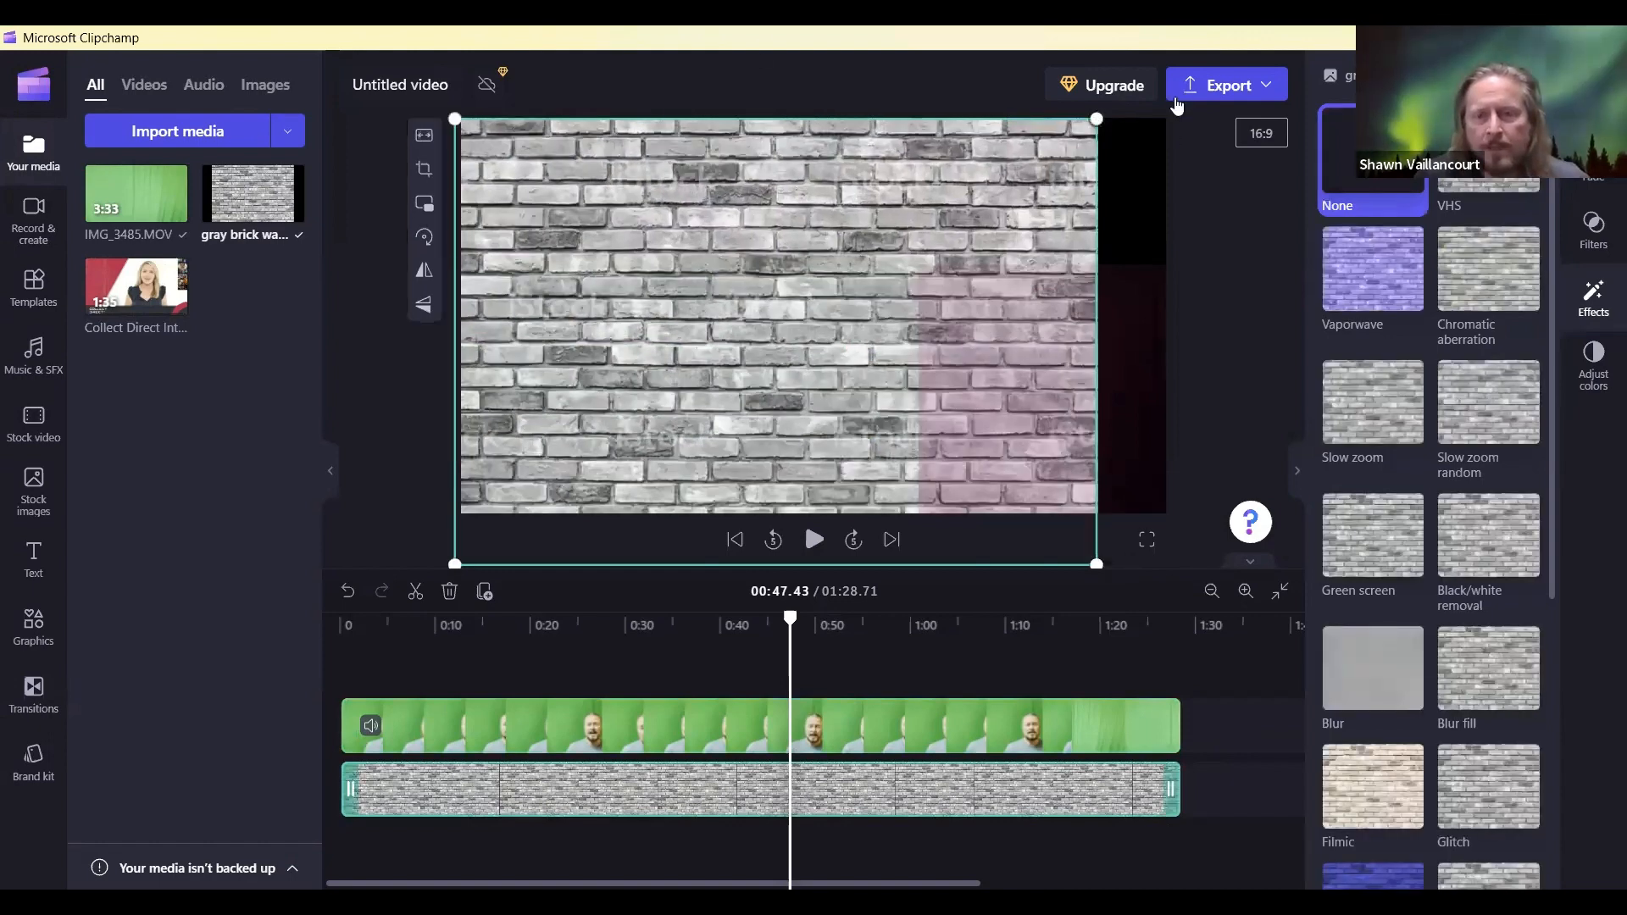
pyautogui.click(678, 744)
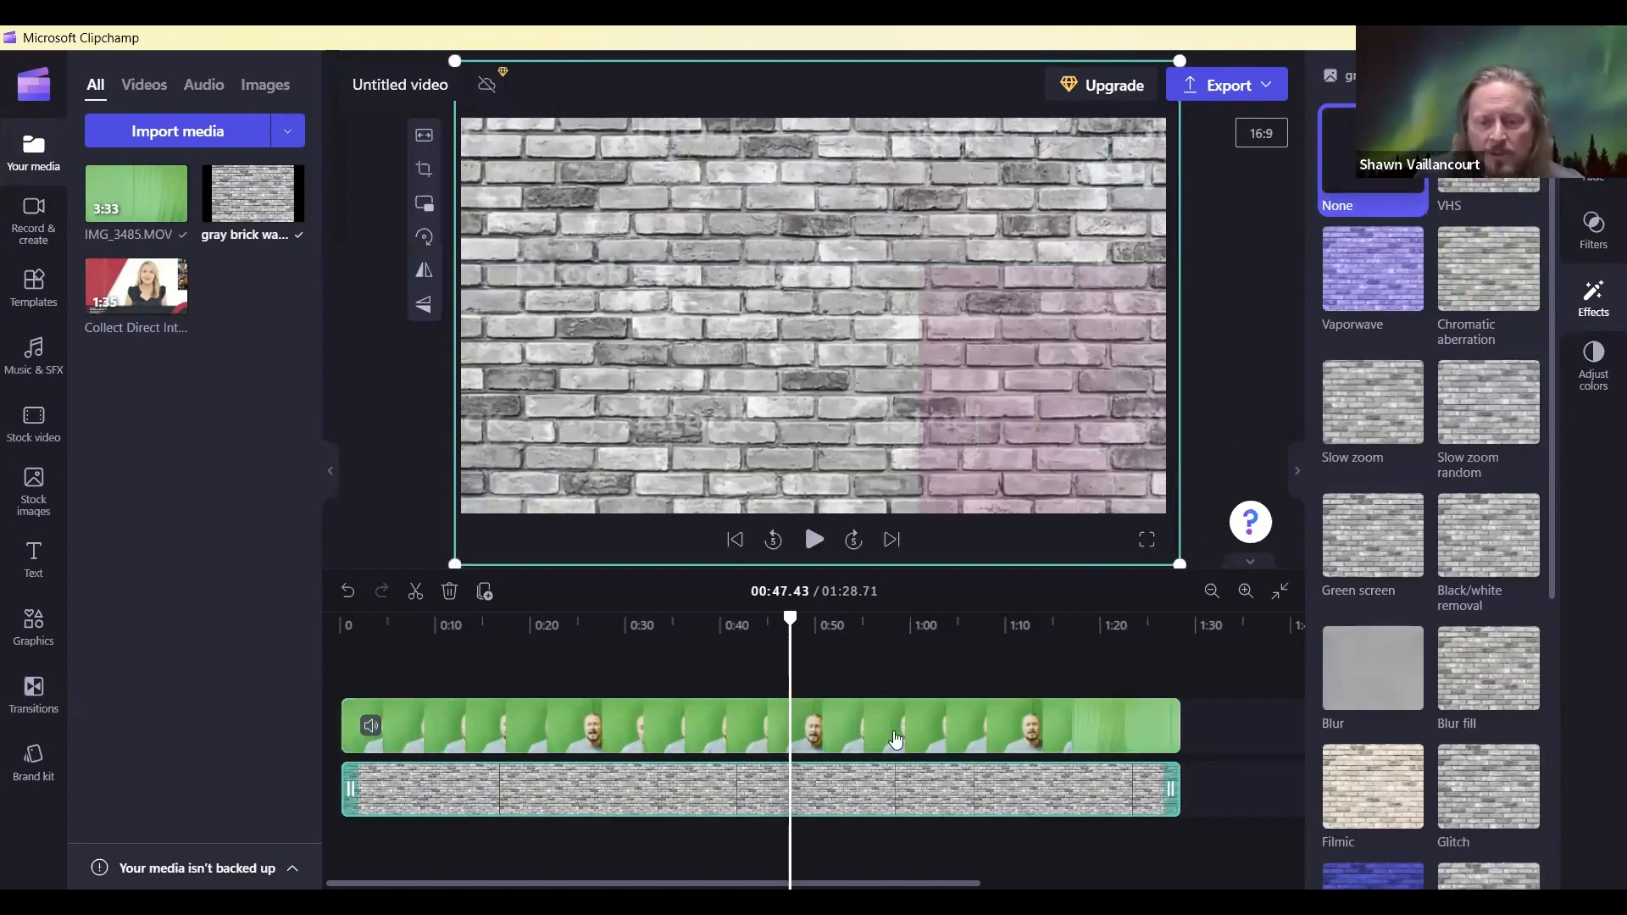
pyautogui.click(966, 732)
pyautogui.click(1373, 535)
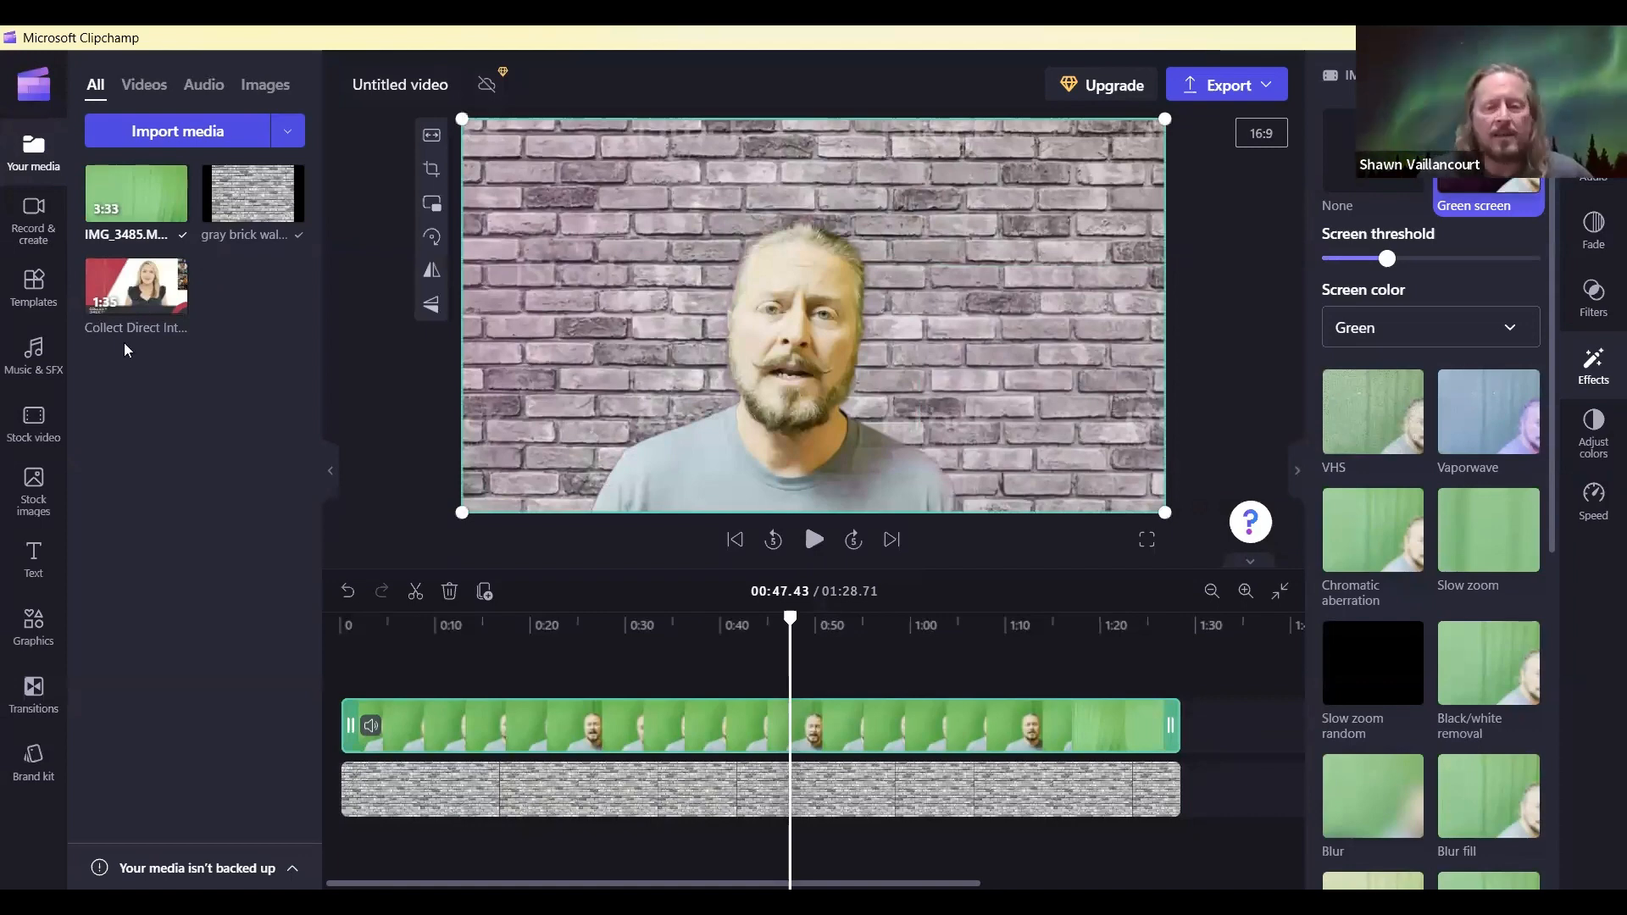
# Step: Add the Collect Direct Intro video to the upper track, right after the green-screen clip
pyautogui.moveTo(134, 289)
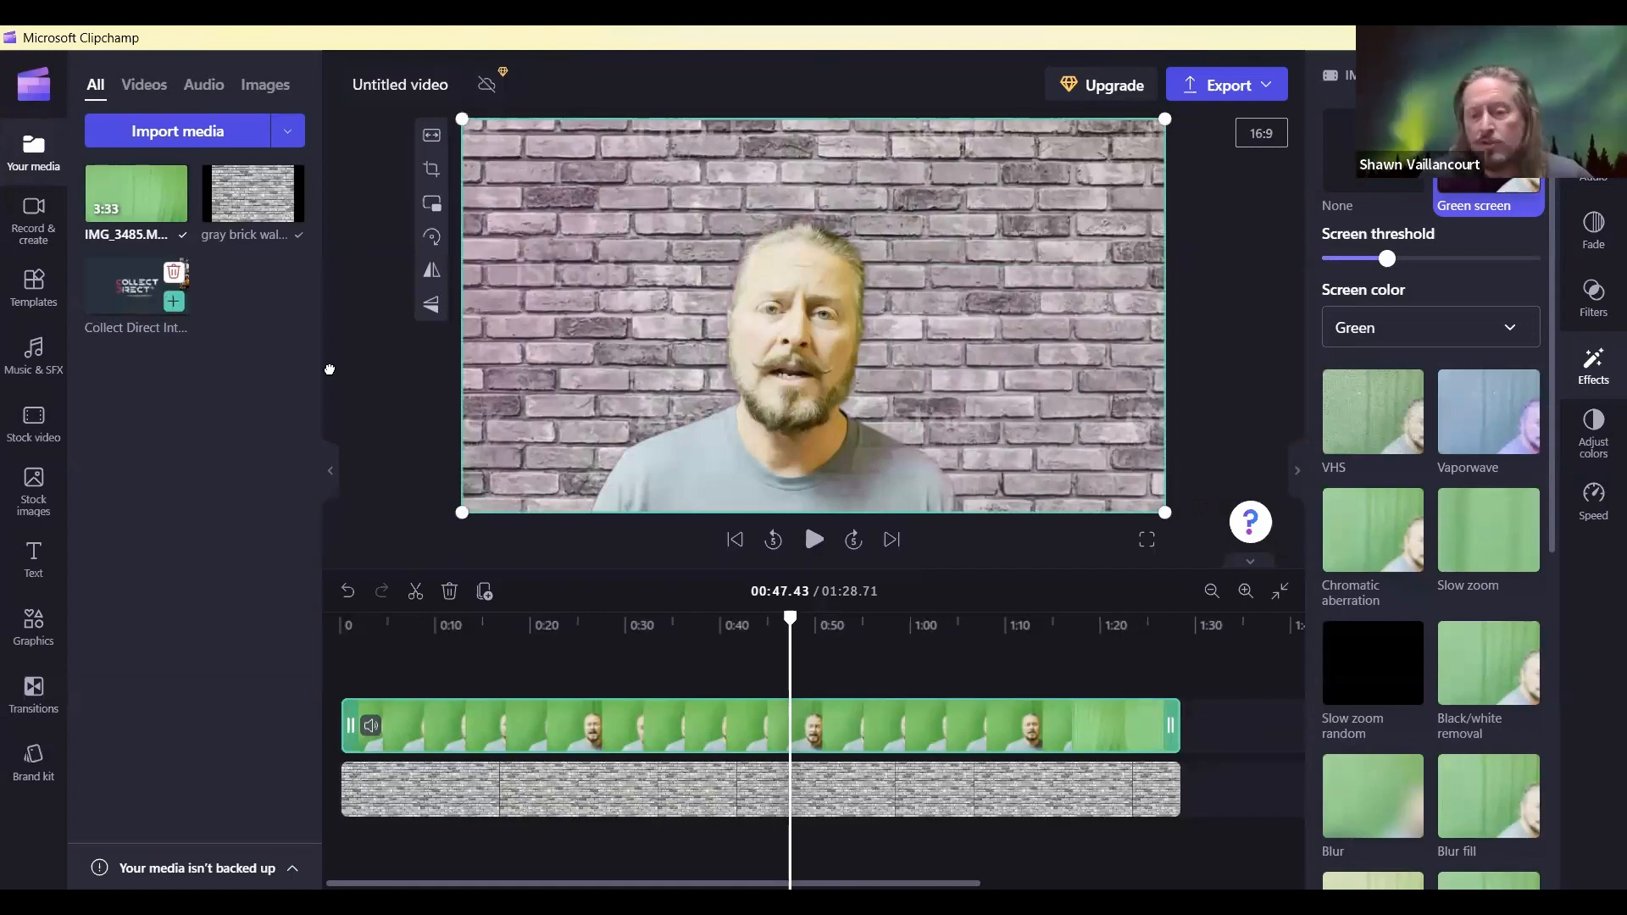
pyautogui.moveTo(1072, 679); pyautogui.dragTo(1245, 725)
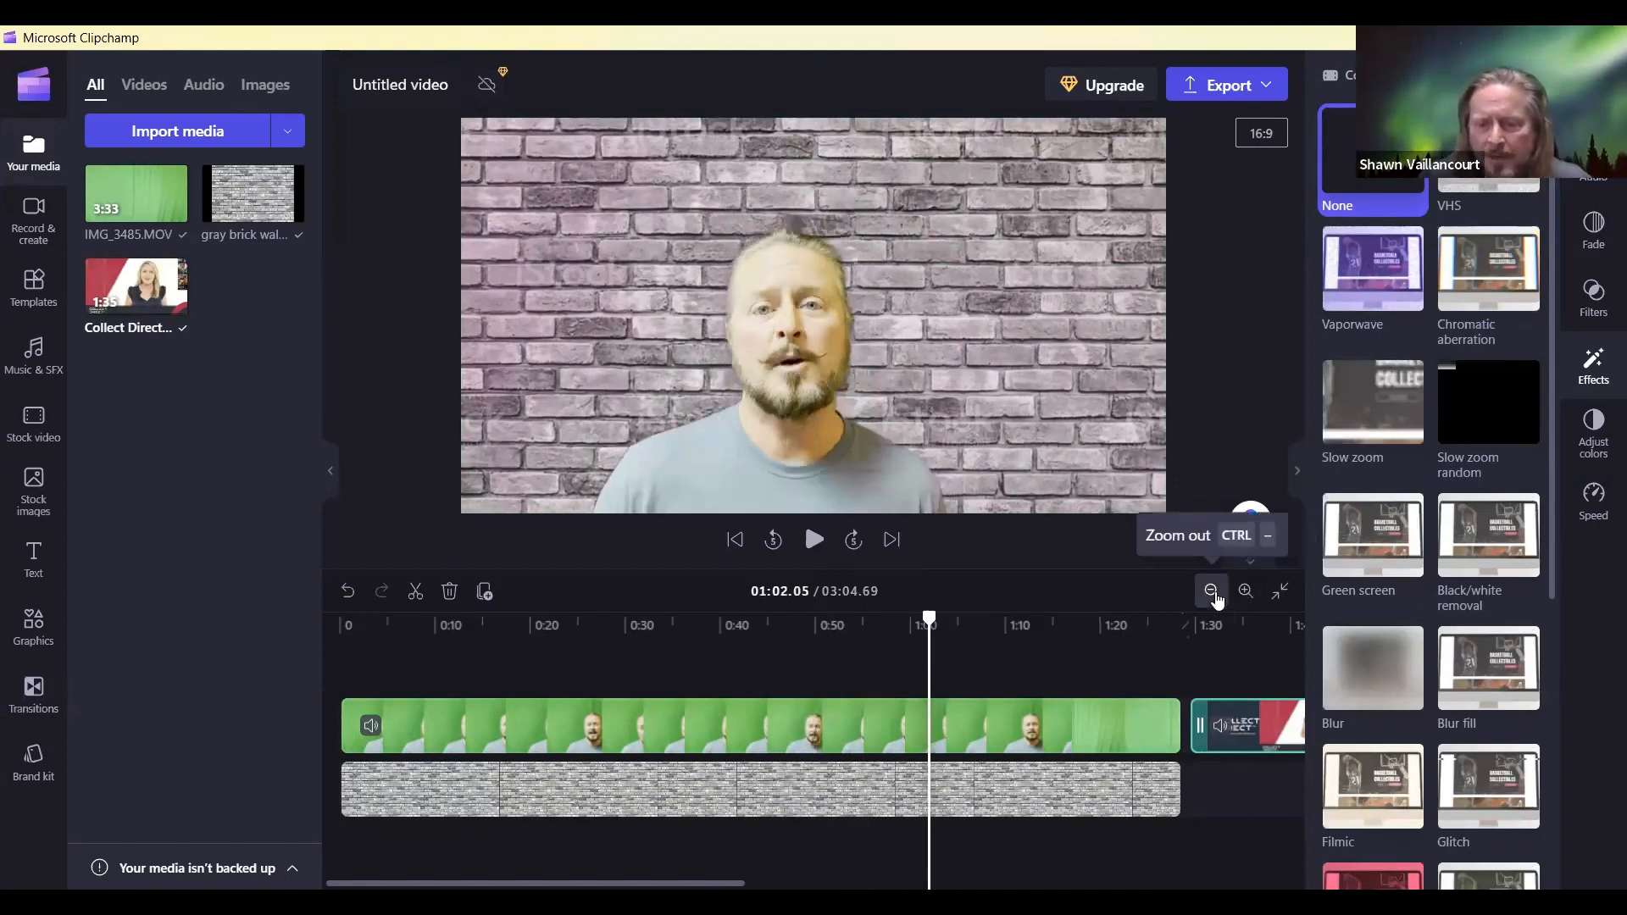
pyautogui.click(1212, 591)
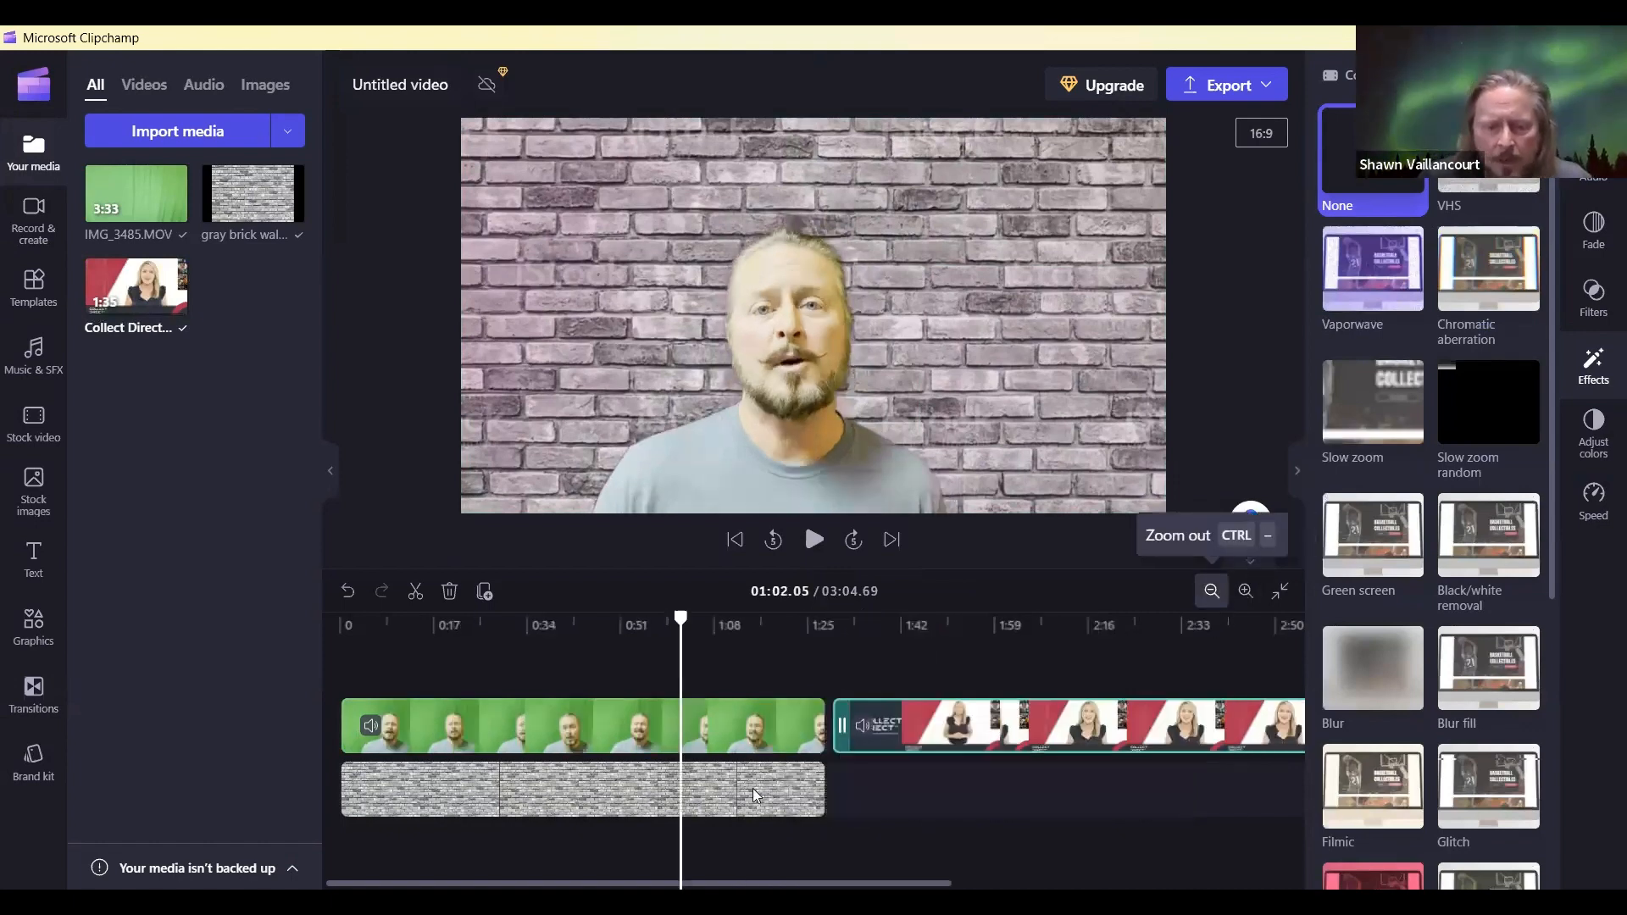
pyautogui.click(1212, 591)
pyautogui.moveTo(741, 789); pyautogui.dragTo(755, 789)
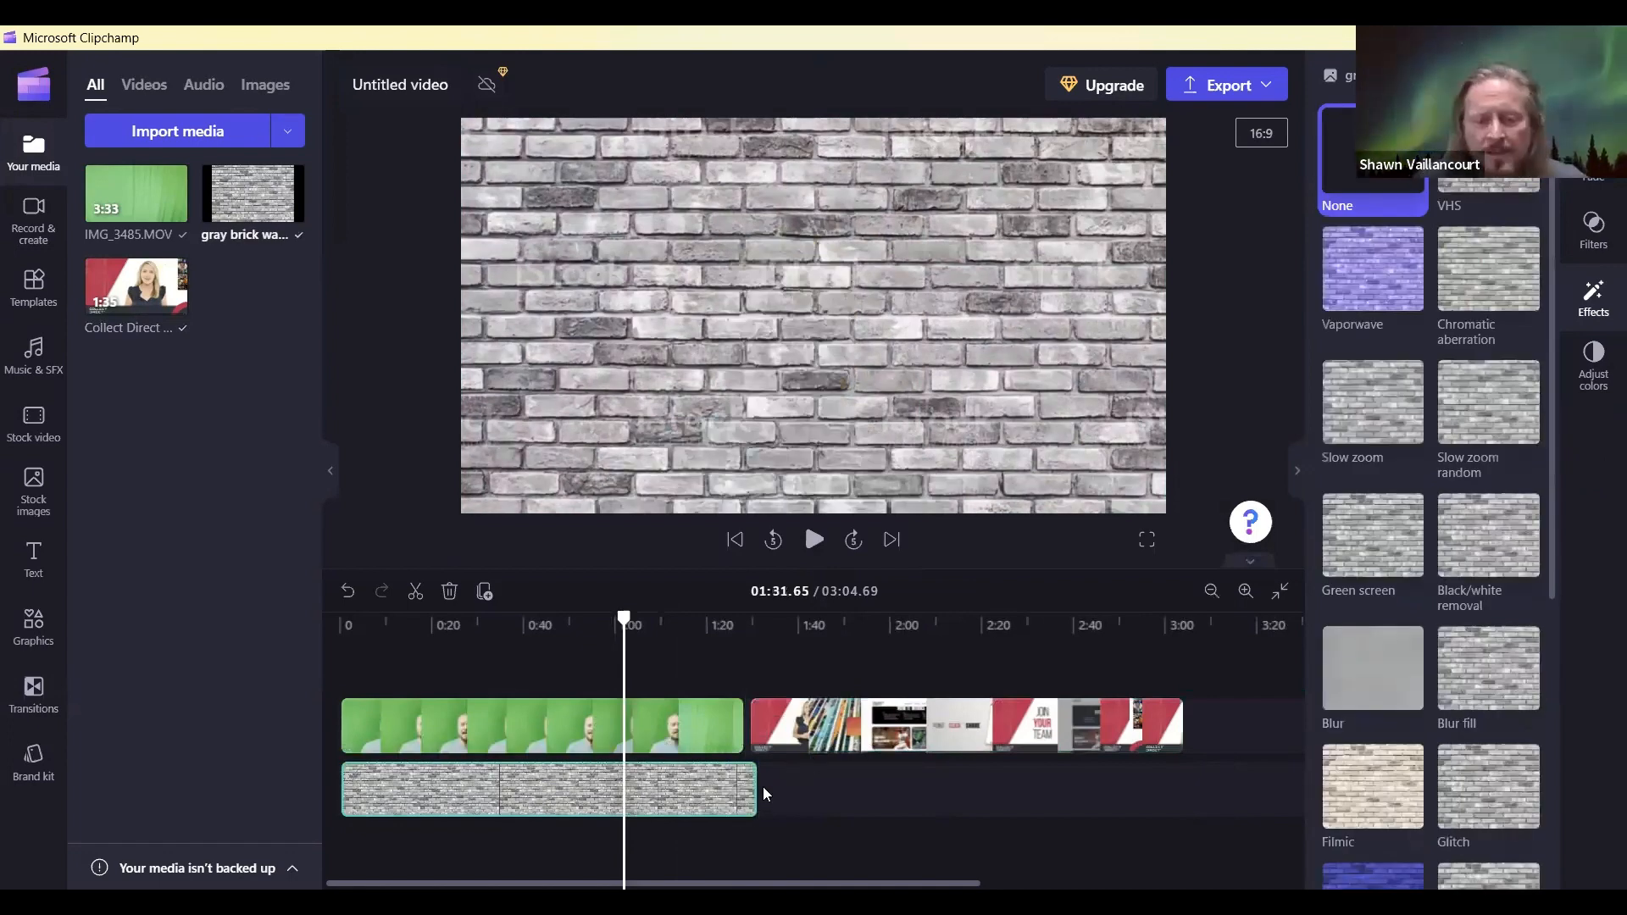
pyautogui.moveTo(750, 800); pyautogui.dragTo(1155, 783)
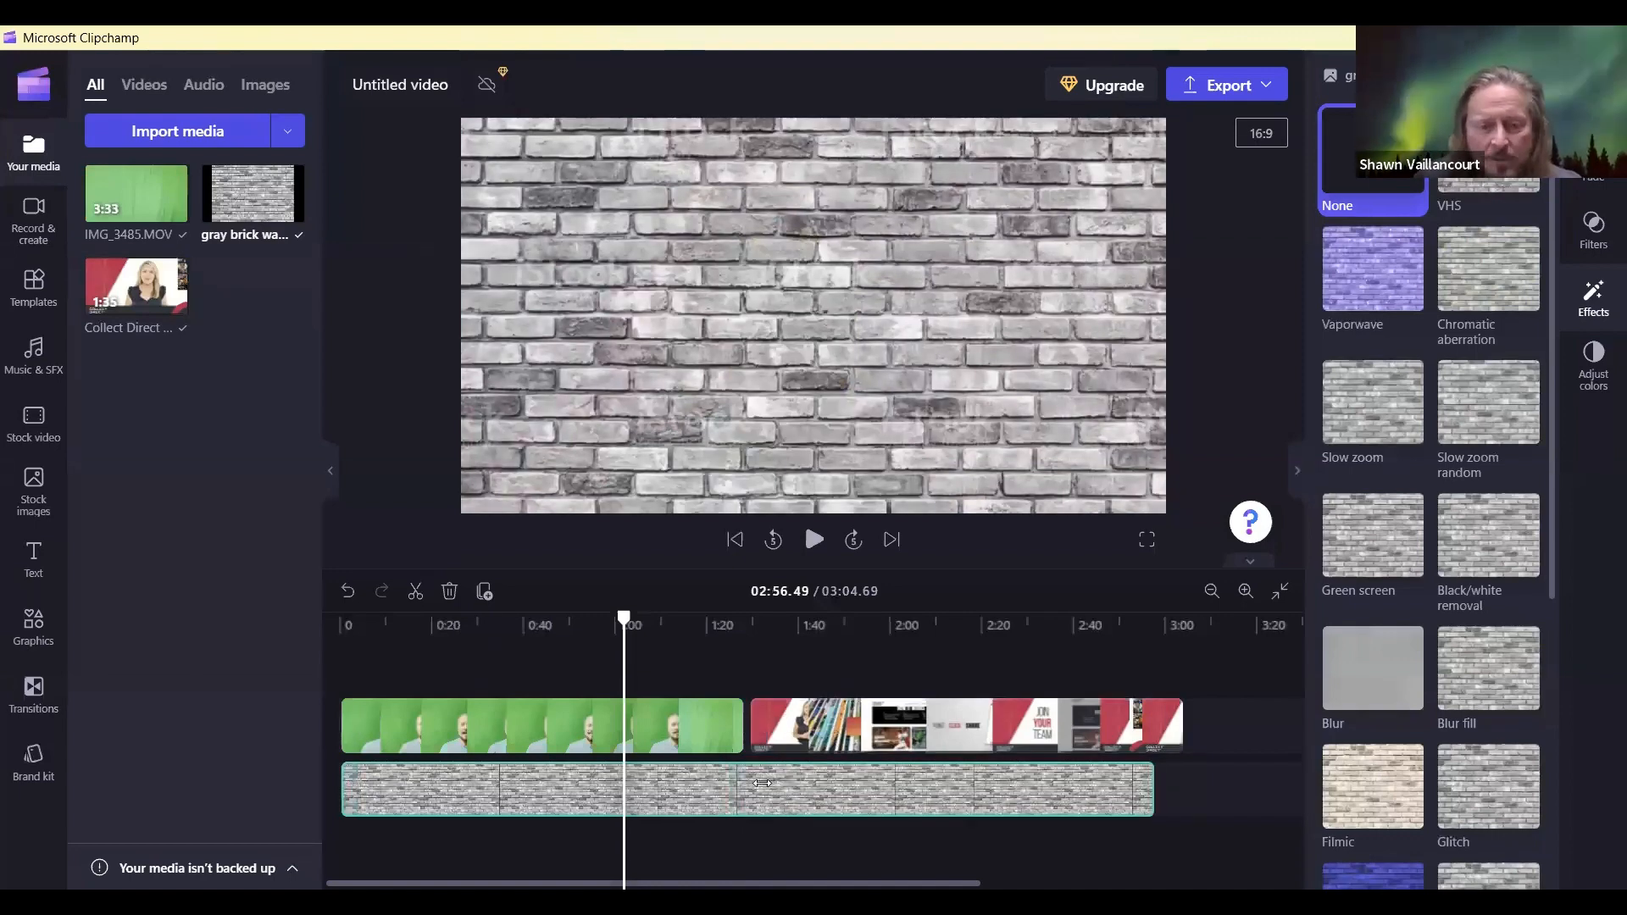
pyautogui.hotkey('ctrl', 'z')
# Step: Close the gap between the green-screen clip and the Collect Direct Intro clip, and add a Cross fade transition between them
pyautogui.click(923, 740)
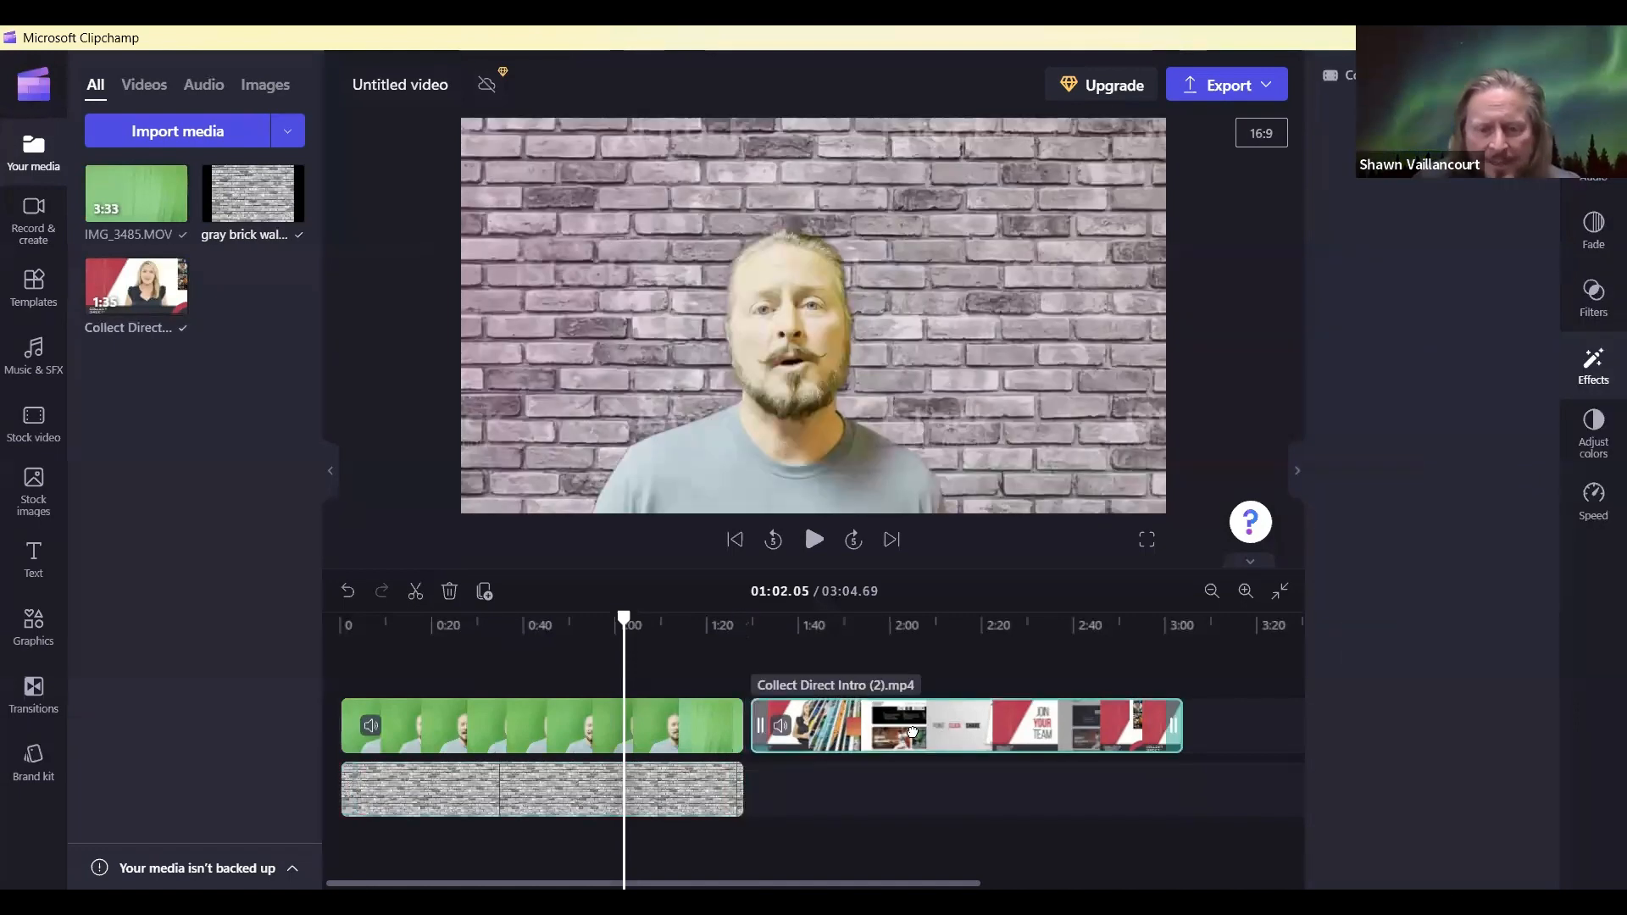
pyautogui.click(745, 733)
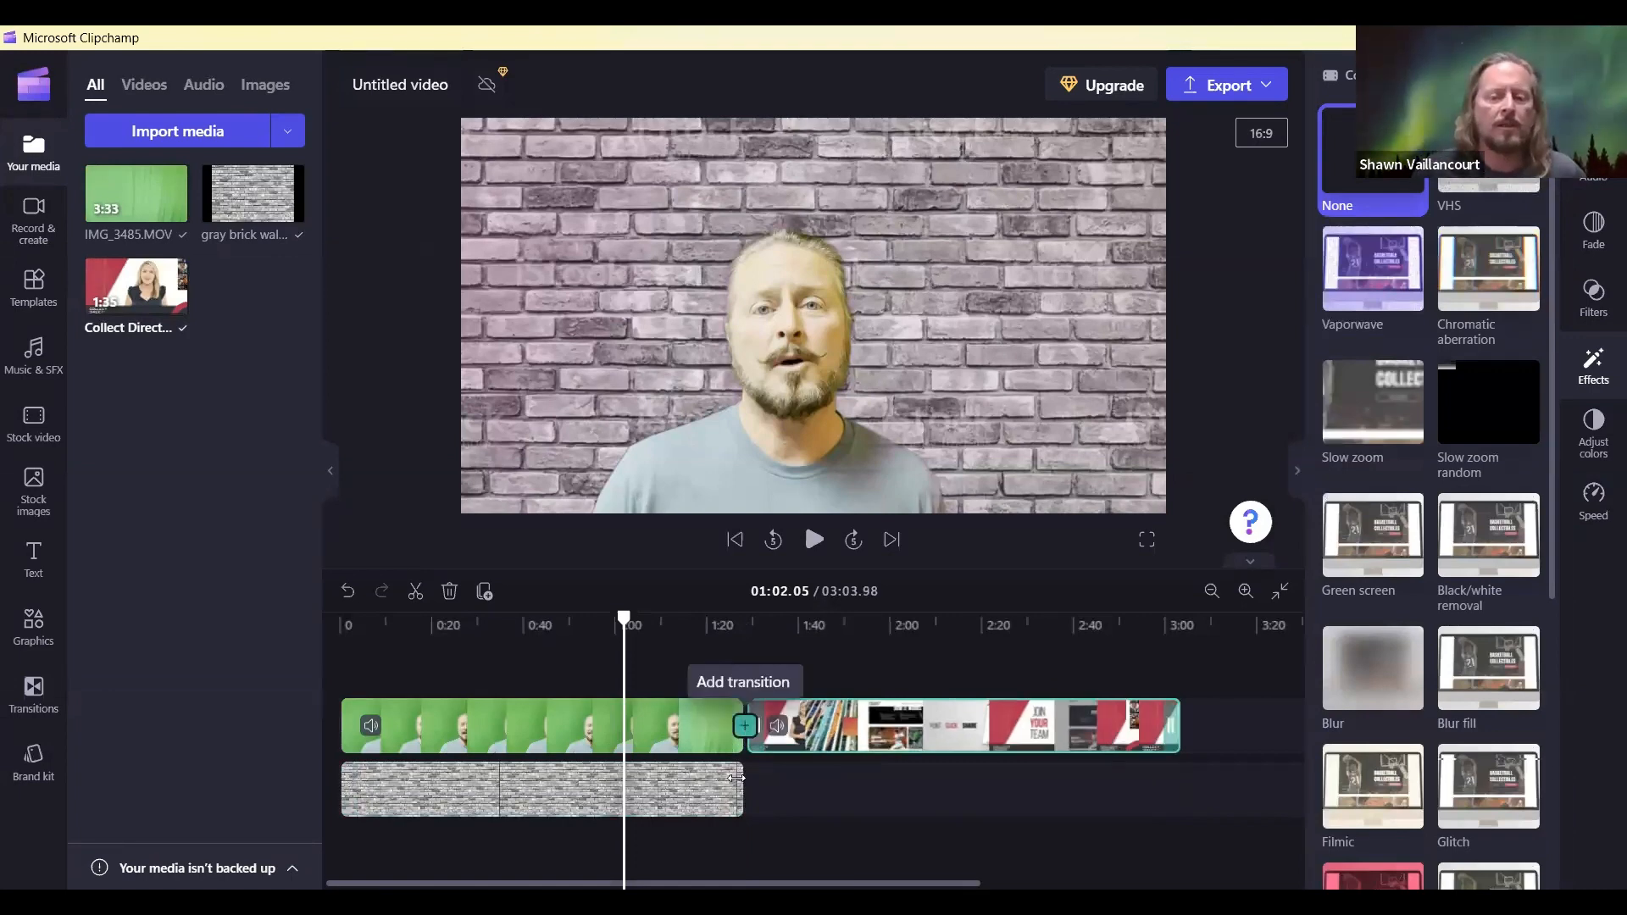
pyautogui.click(745, 734)
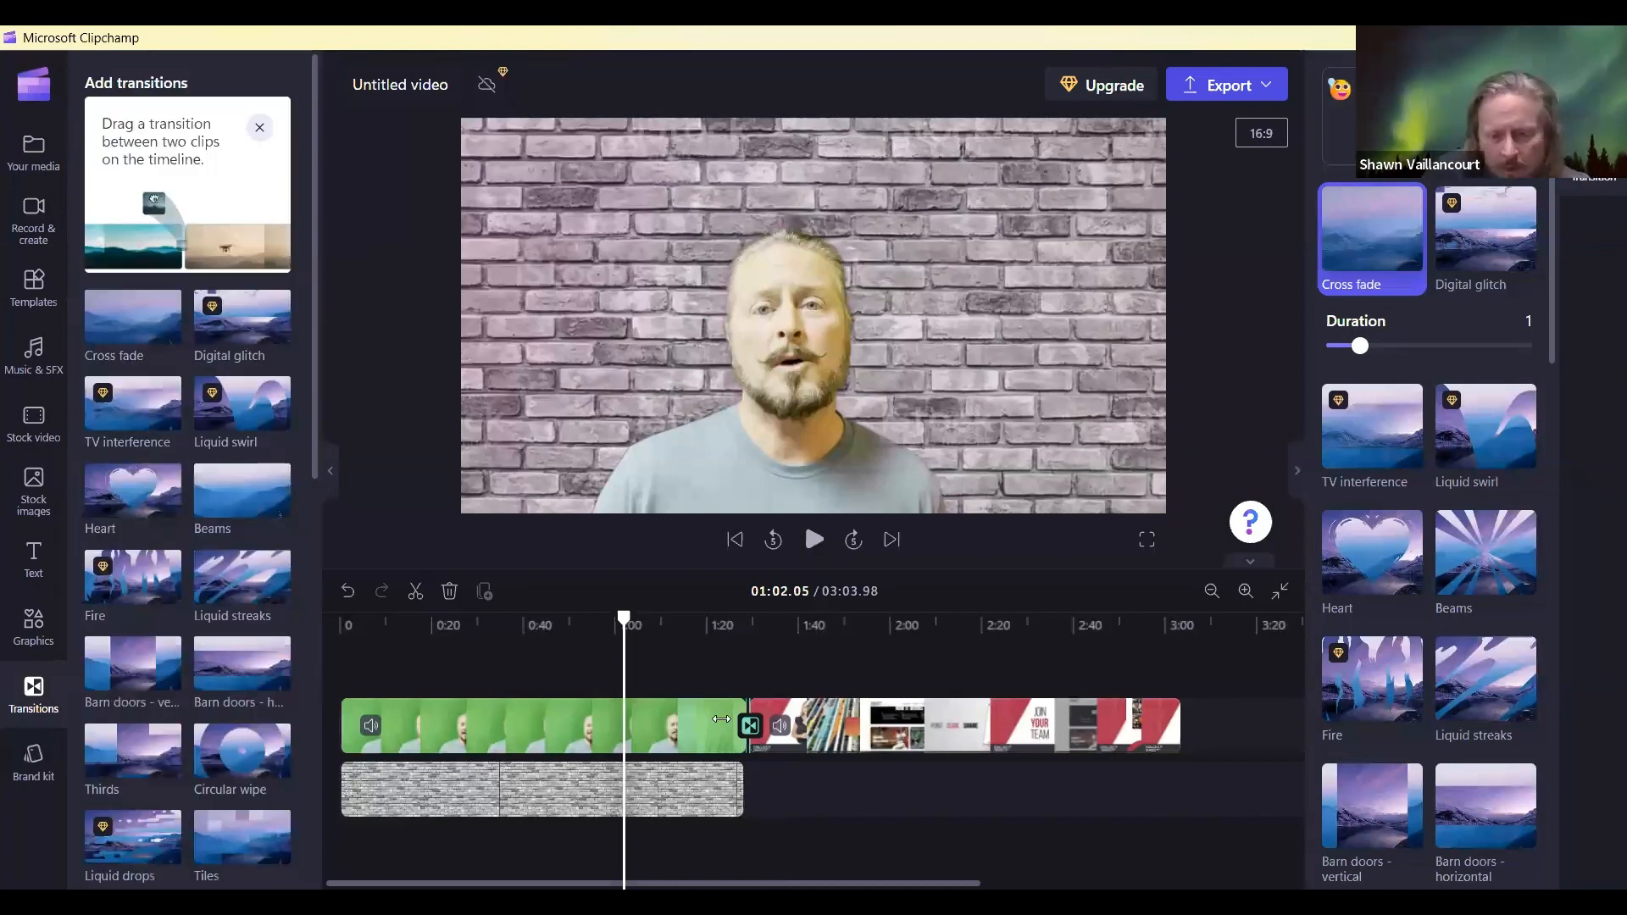
# Step: Add a Groovy title above the green-screen clip, spanning about 1:08 to 1:18, and set its font to Bebas Neue
pyautogui.click(641, 619)
pyautogui.moveTo(641, 619)
pyautogui.mouseDown()
pyautogui.moveTo(599, 619)
pyautogui.moveTo(615, 619)
pyautogui.mouseUp()
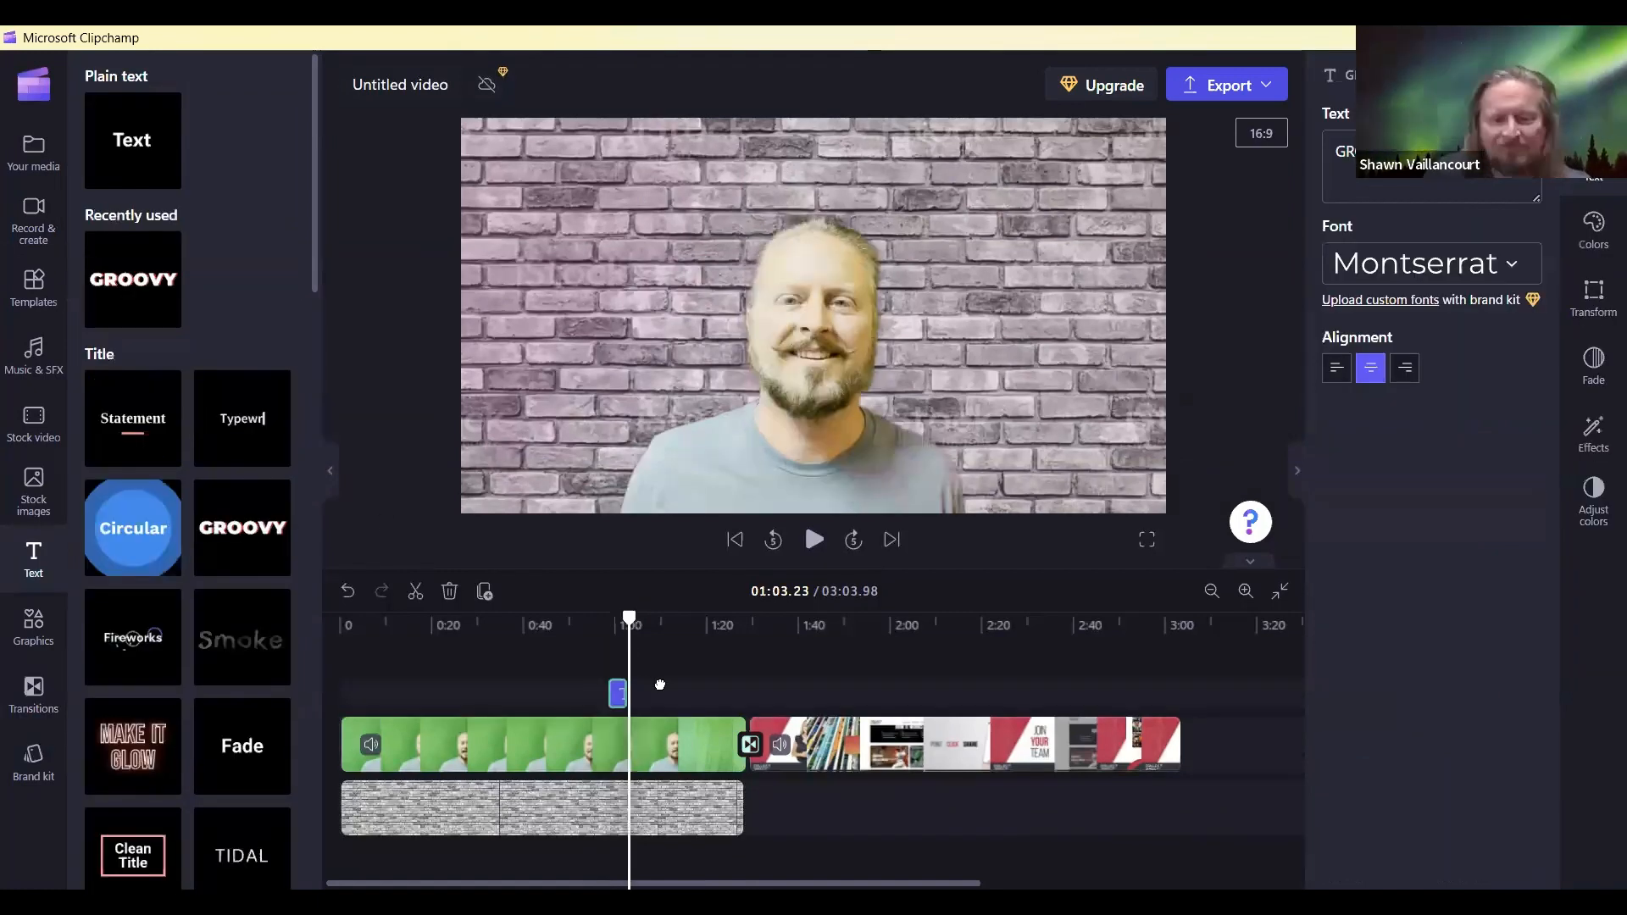
pyautogui.moveTo(668, 692); pyautogui.dragTo(704, 692)
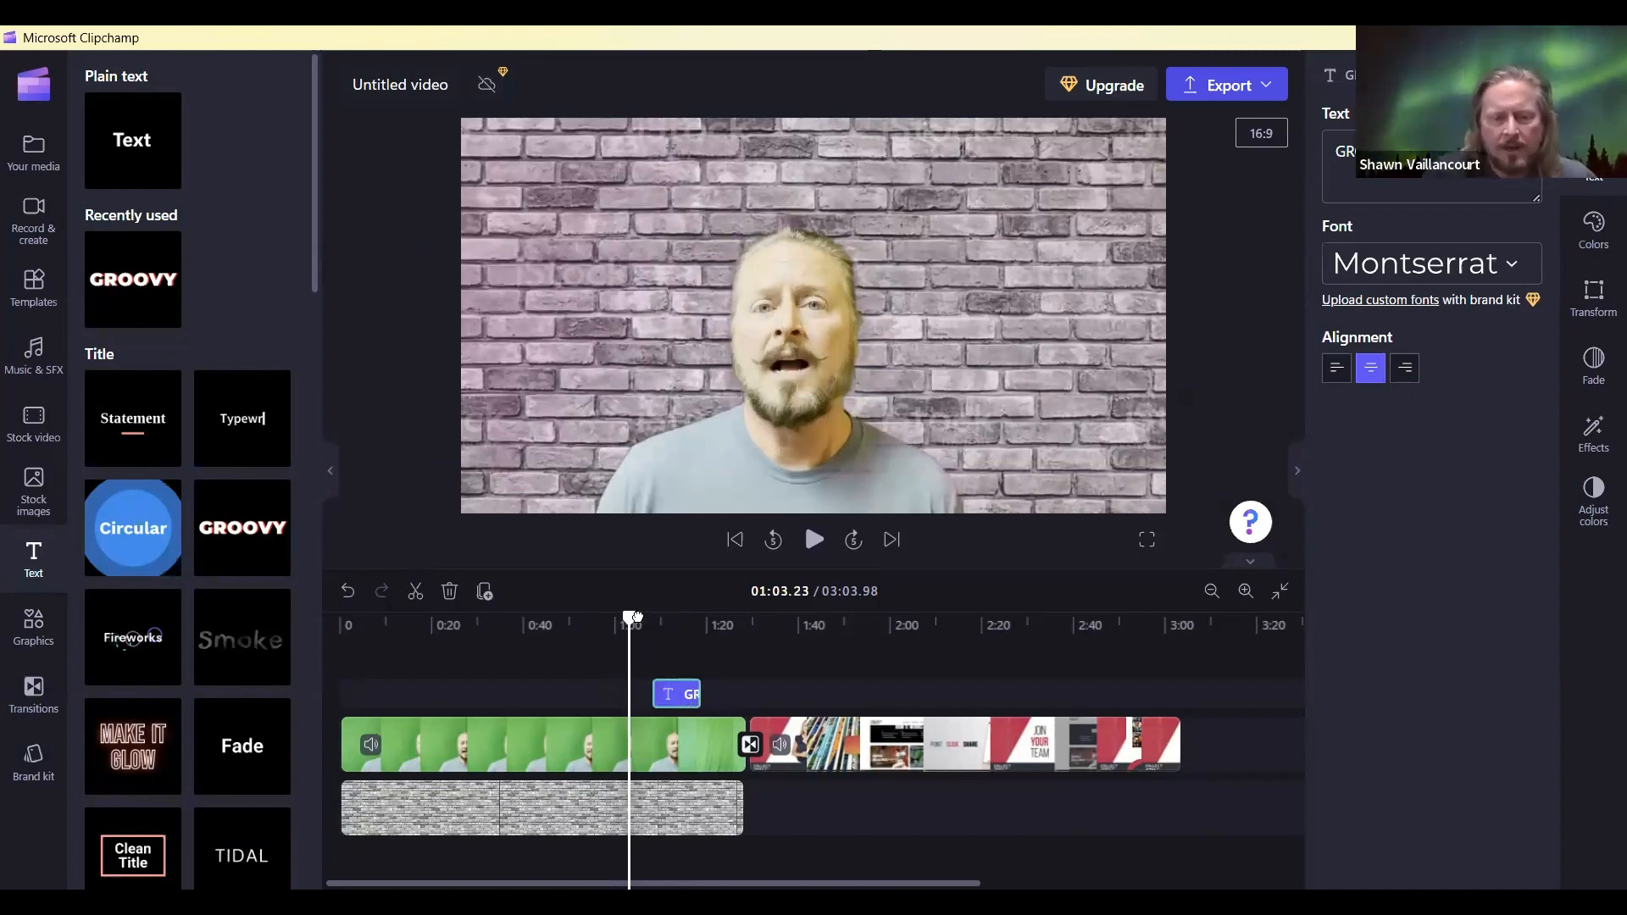
pyautogui.moveTo(637, 617); pyautogui.dragTo(675, 622)
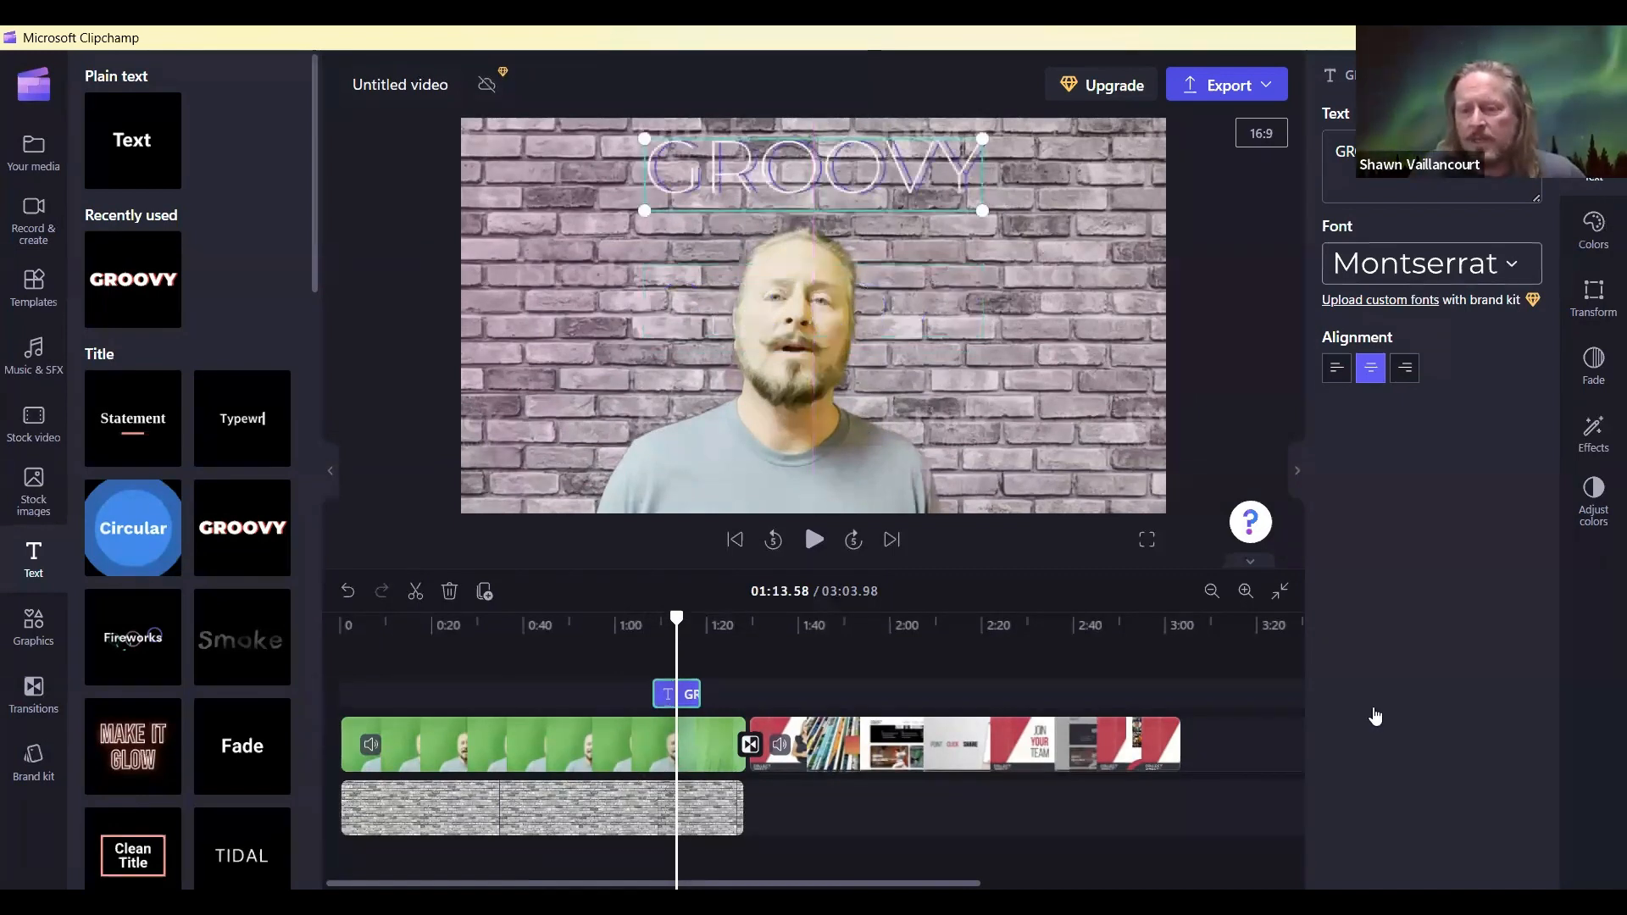
pyautogui.click(1432, 263)
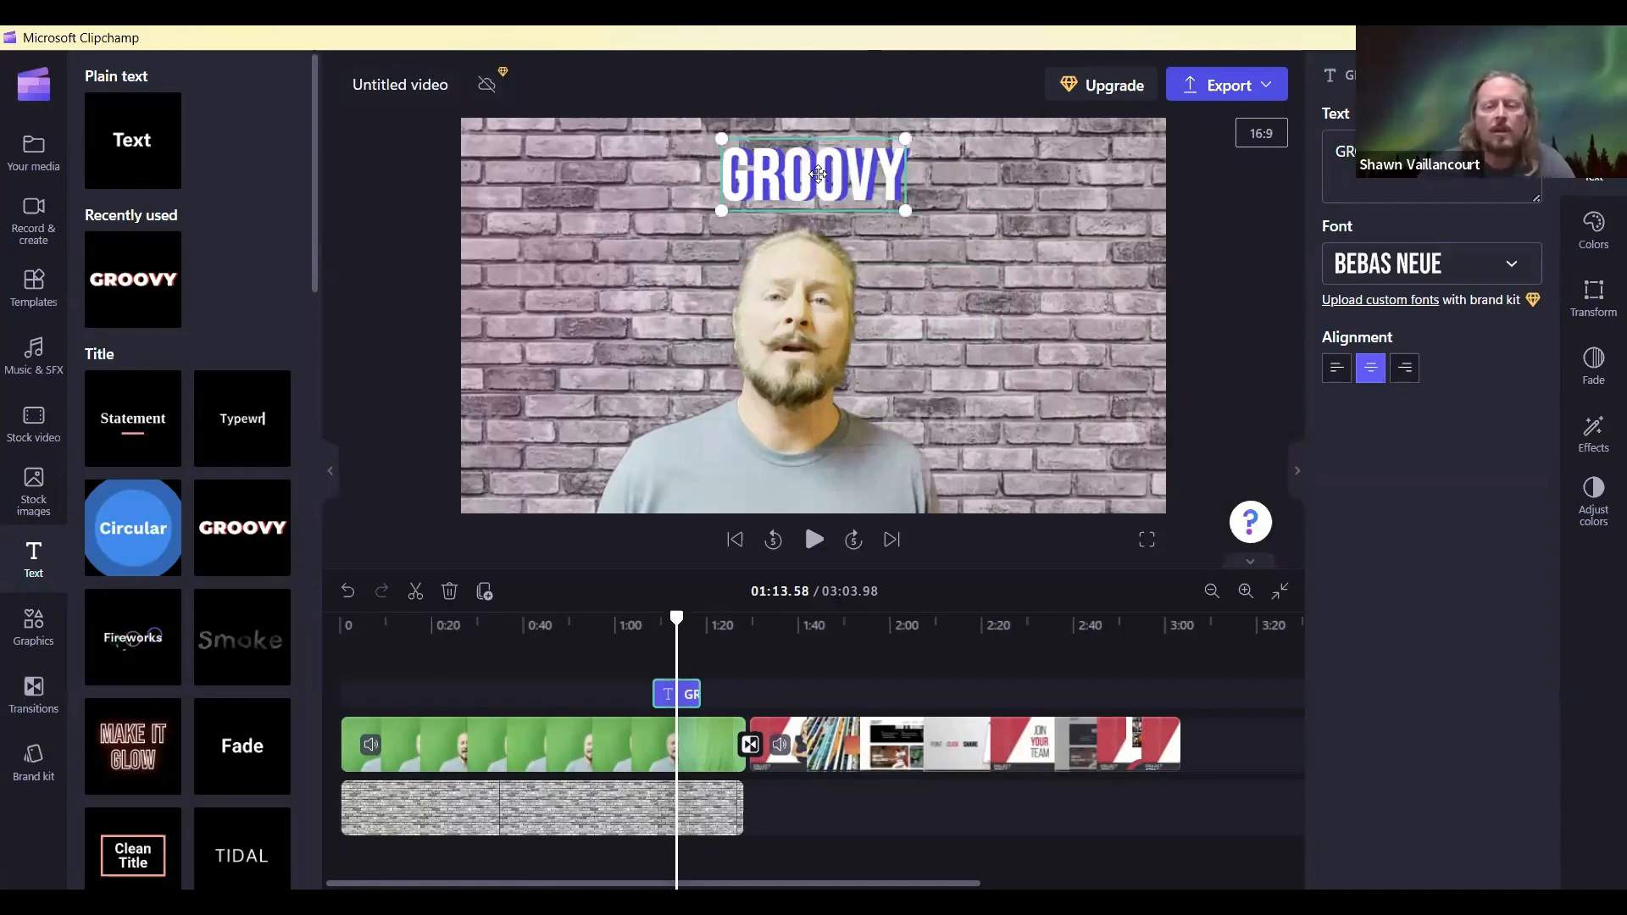
# Step: Replace the Groovy title's text with "Contact info in Description Below" and shrink it to fit within the frame's width
pyautogui.click(809, 171)
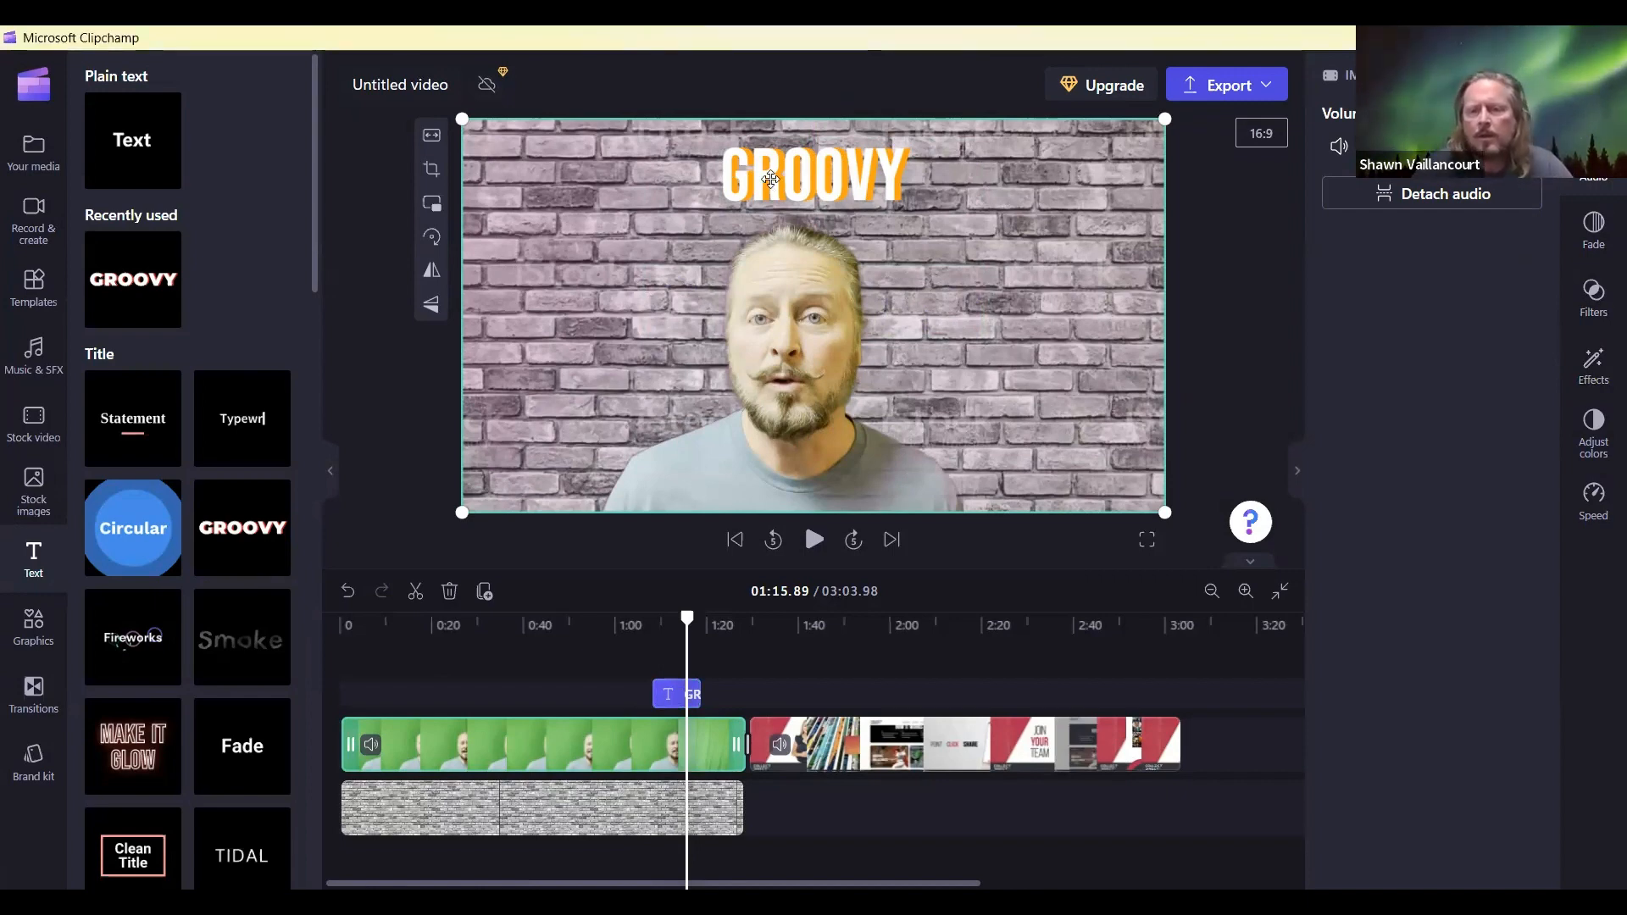
pyautogui.click(770, 178)
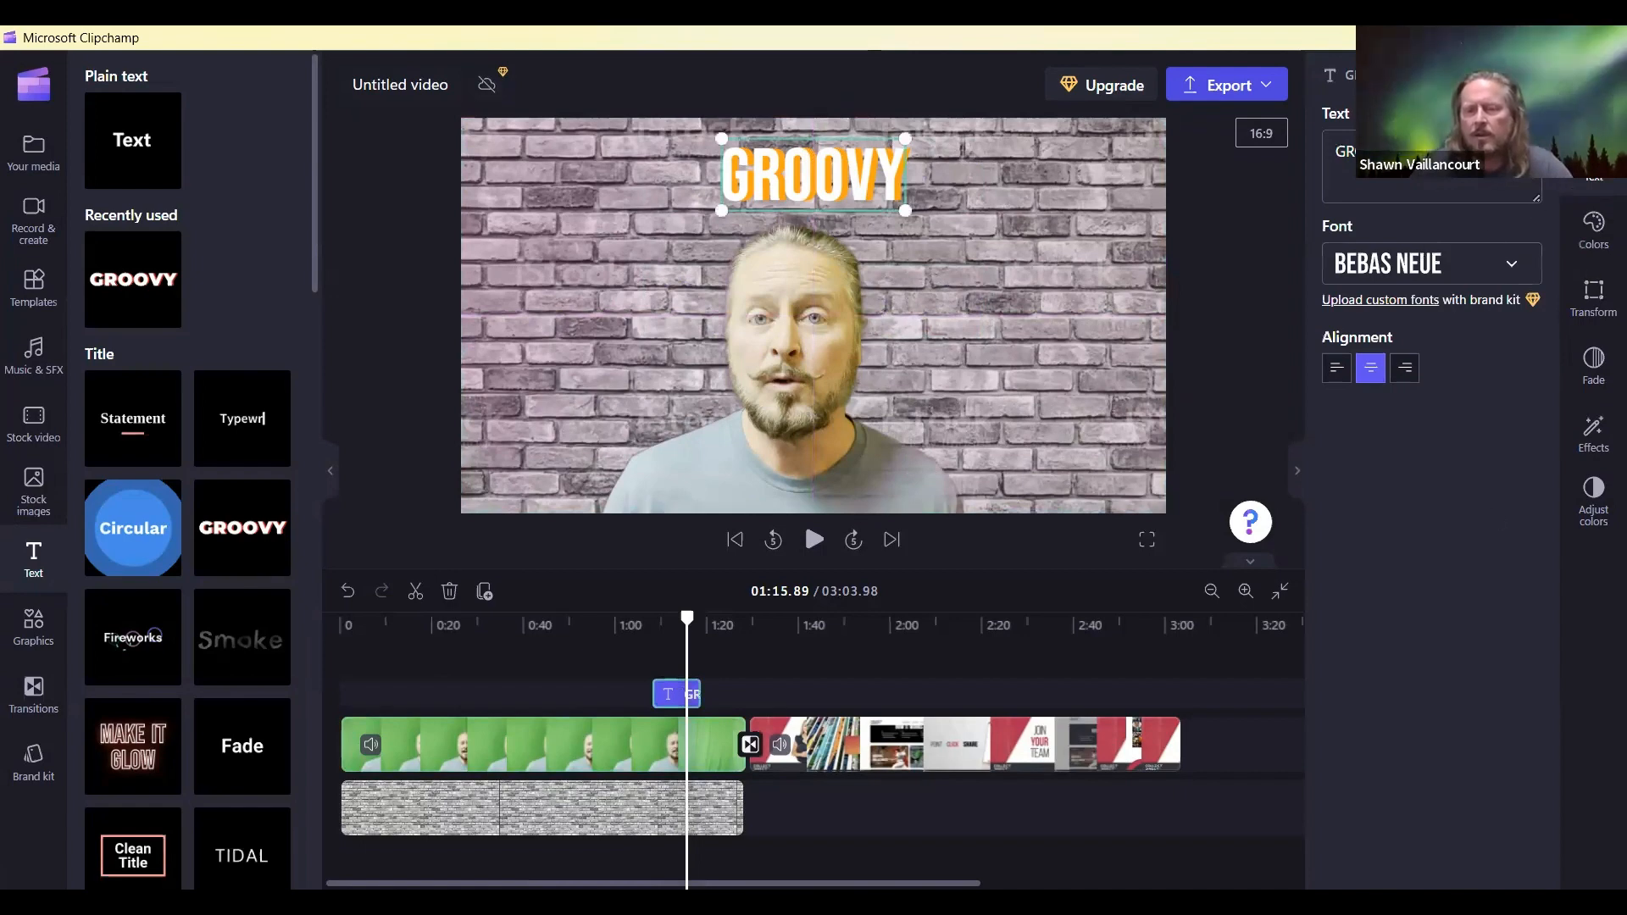
pyautogui.moveTo(1394, 153); pyautogui.dragTo(1287, 140)
pyautogui.write('Con')
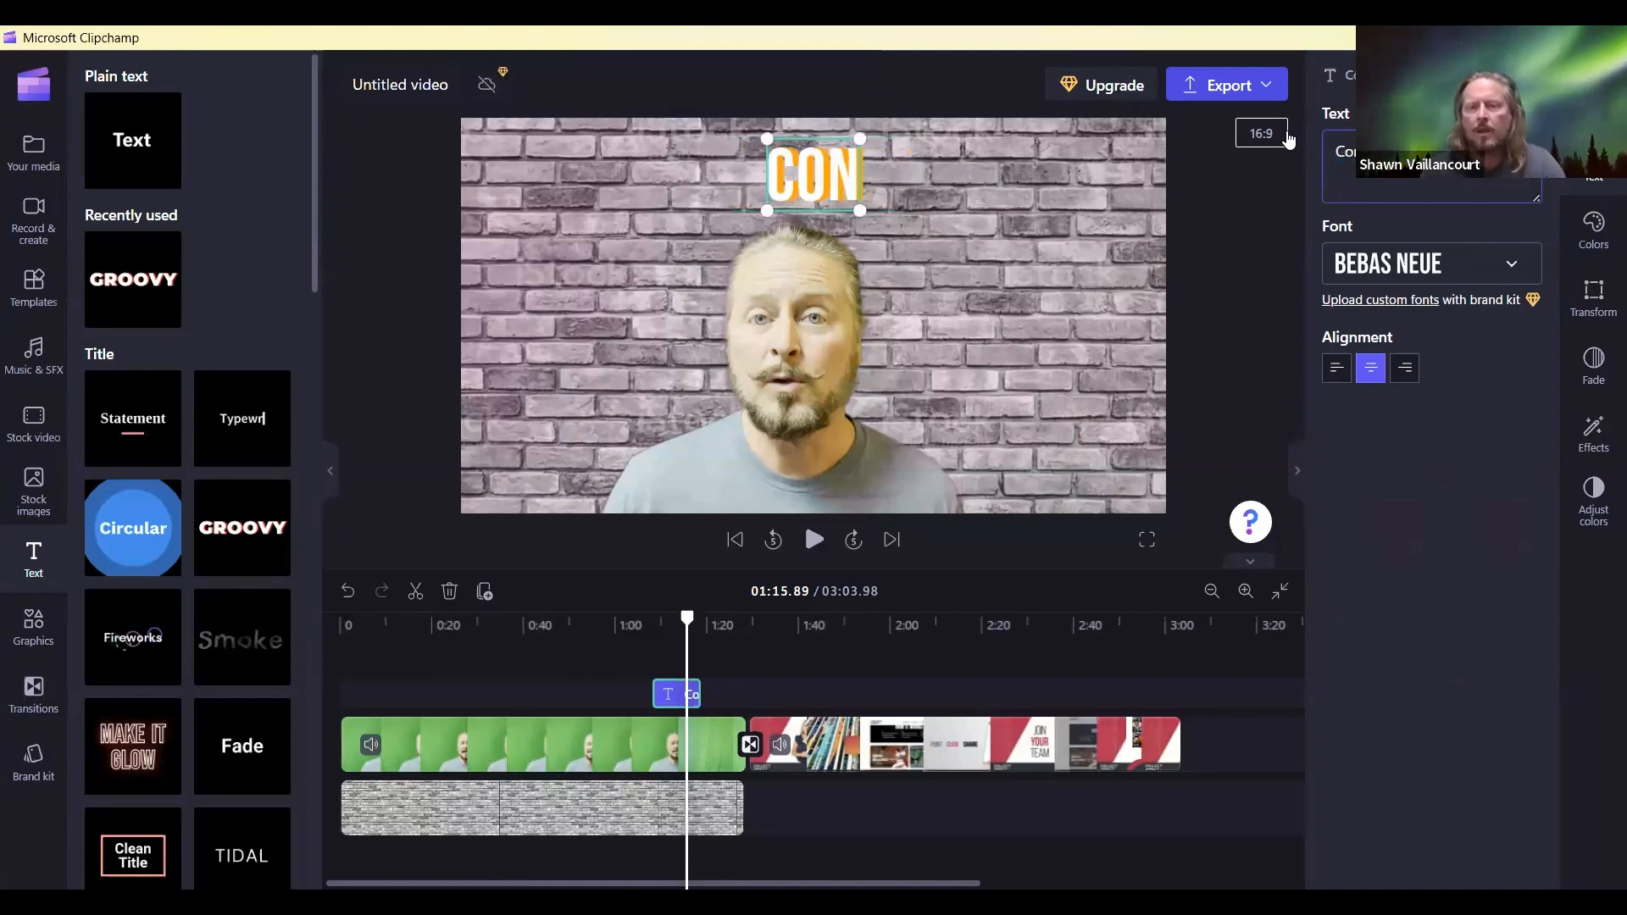
pyautogui.write('tact info in')
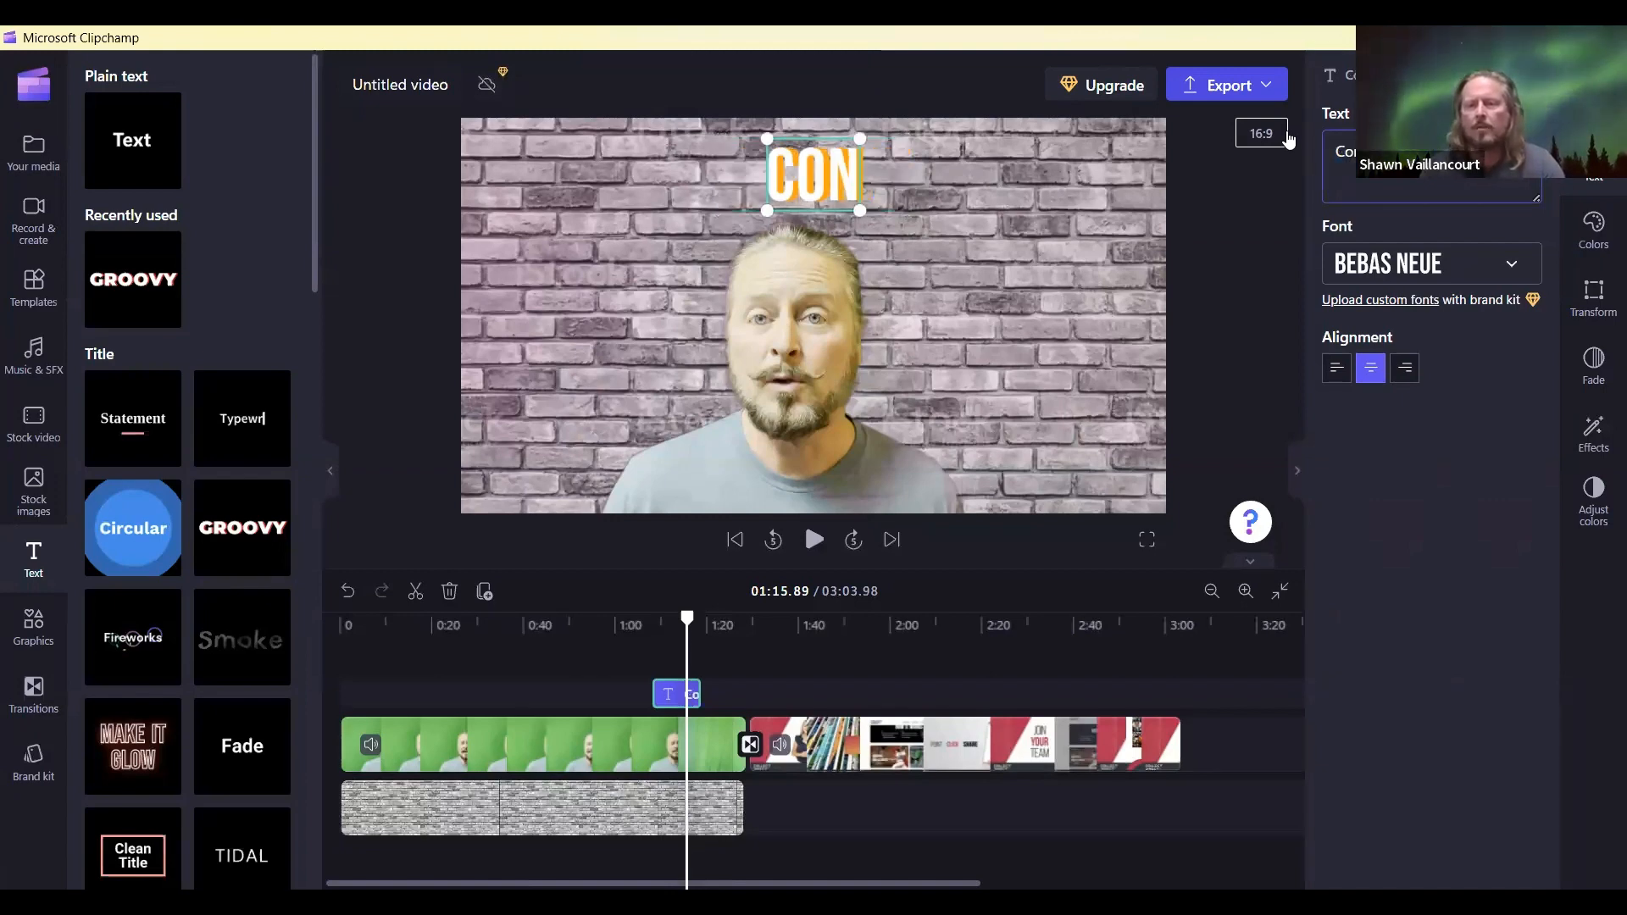
pyautogui.write(' Description Below')
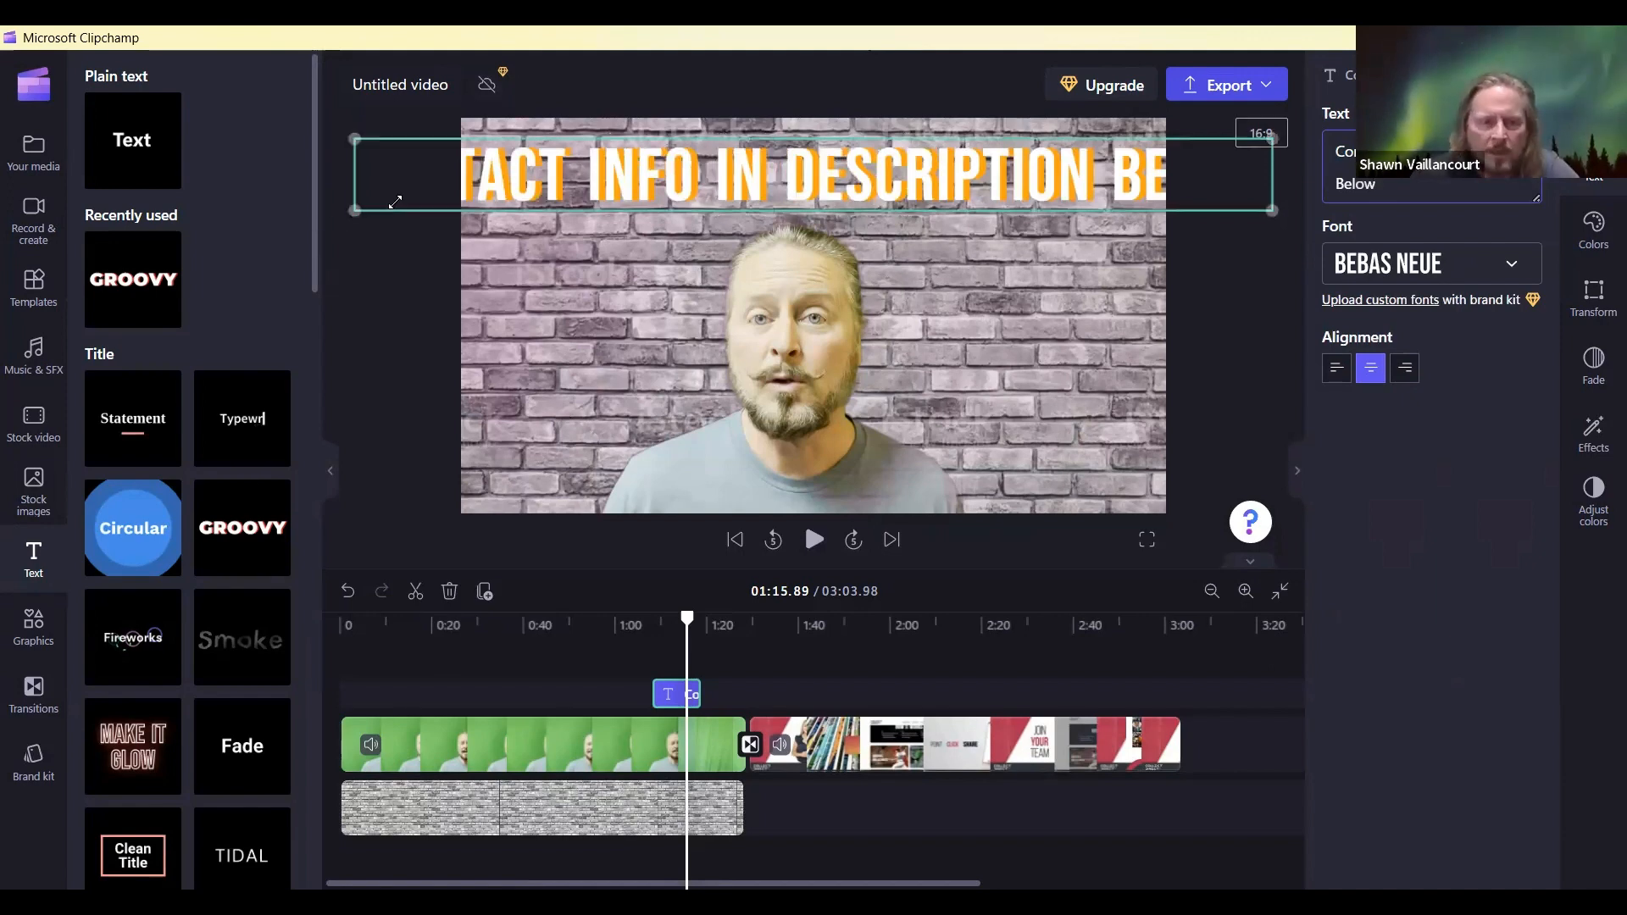
pyautogui.moveTo(354, 210); pyautogui.dragTo(472, 190)
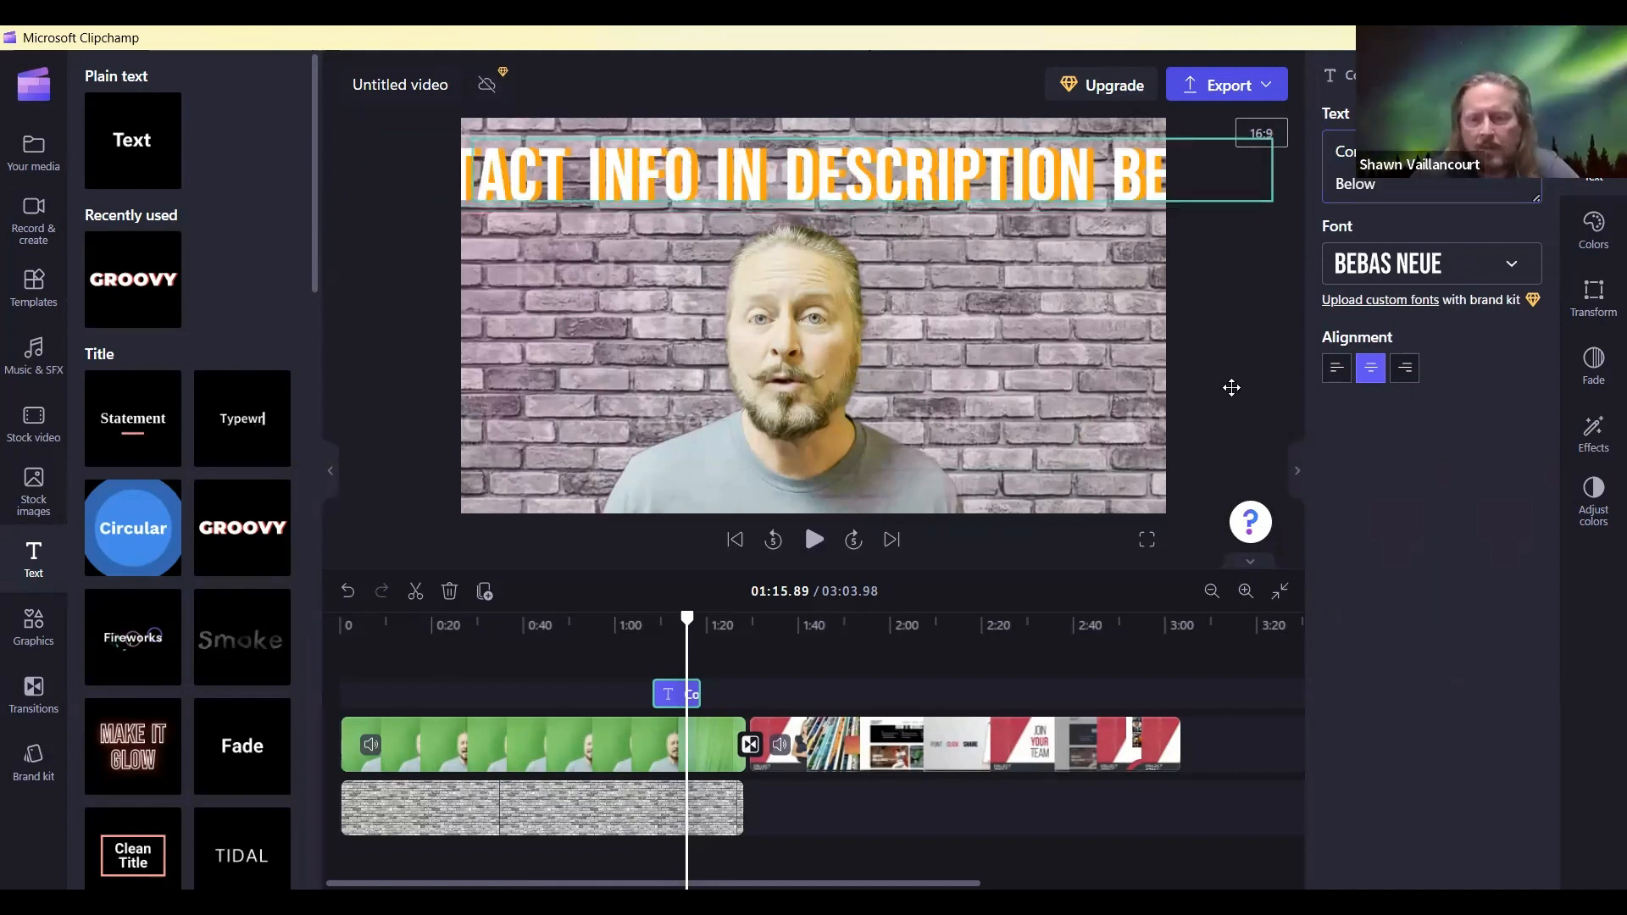
pyautogui.moveTo(1270, 206); pyautogui.dragTo(1157, 192)
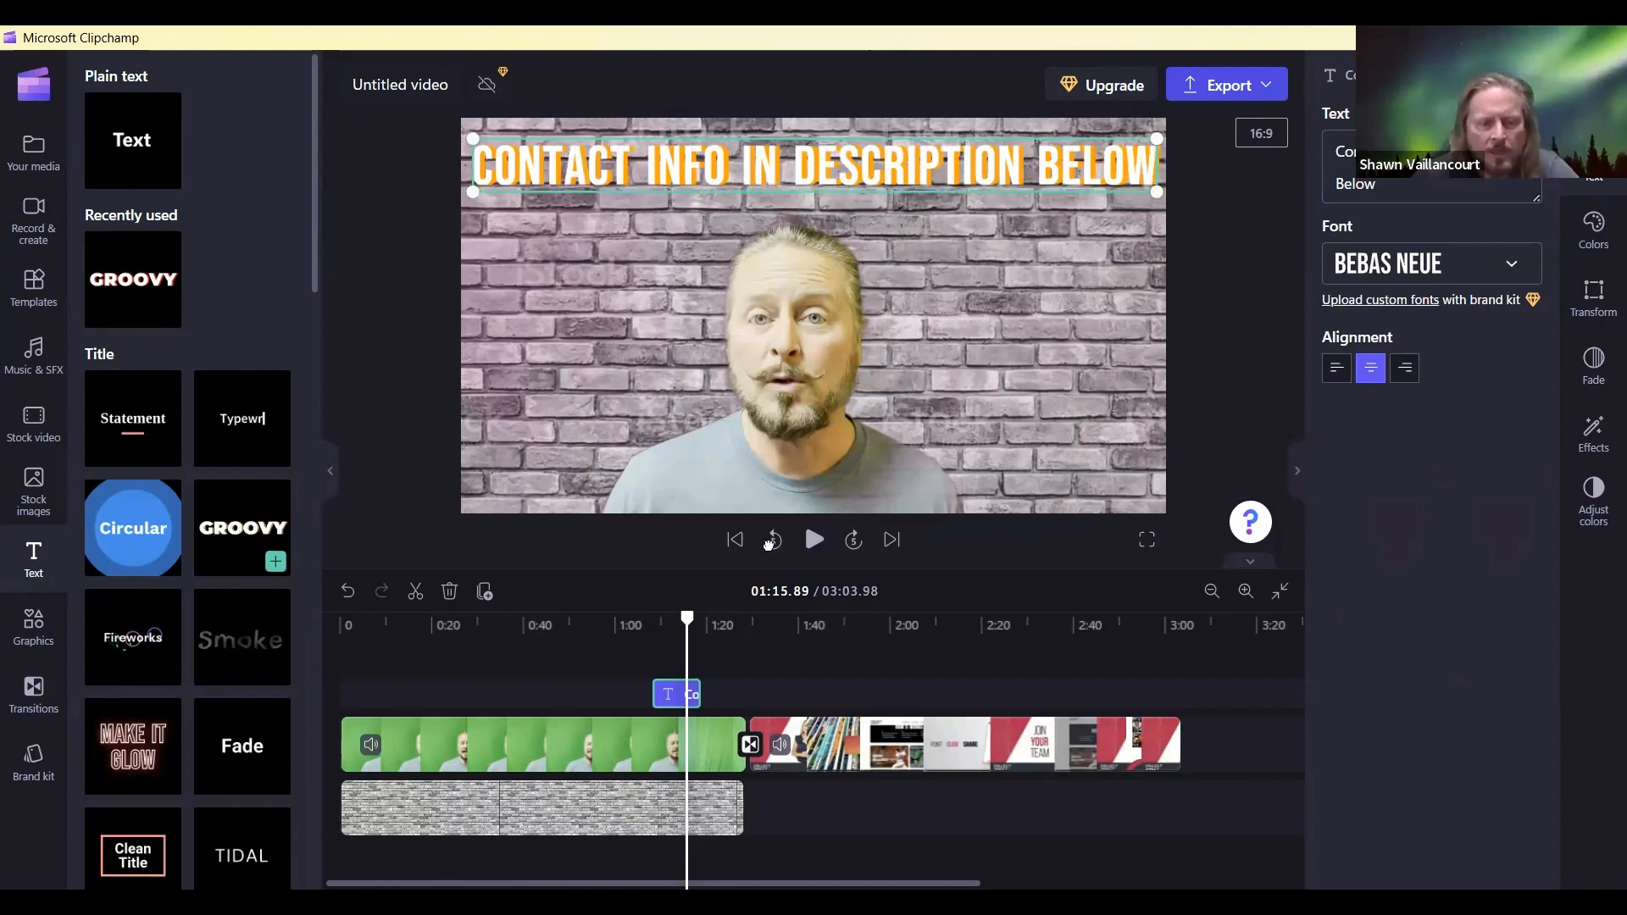
# Step: Add a second Groovy title between the contact title and the end of the green-screen clip, with the Bebas Neue font
pyautogui.moveTo(778, 610); pyautogui.dragTo(731, 687)
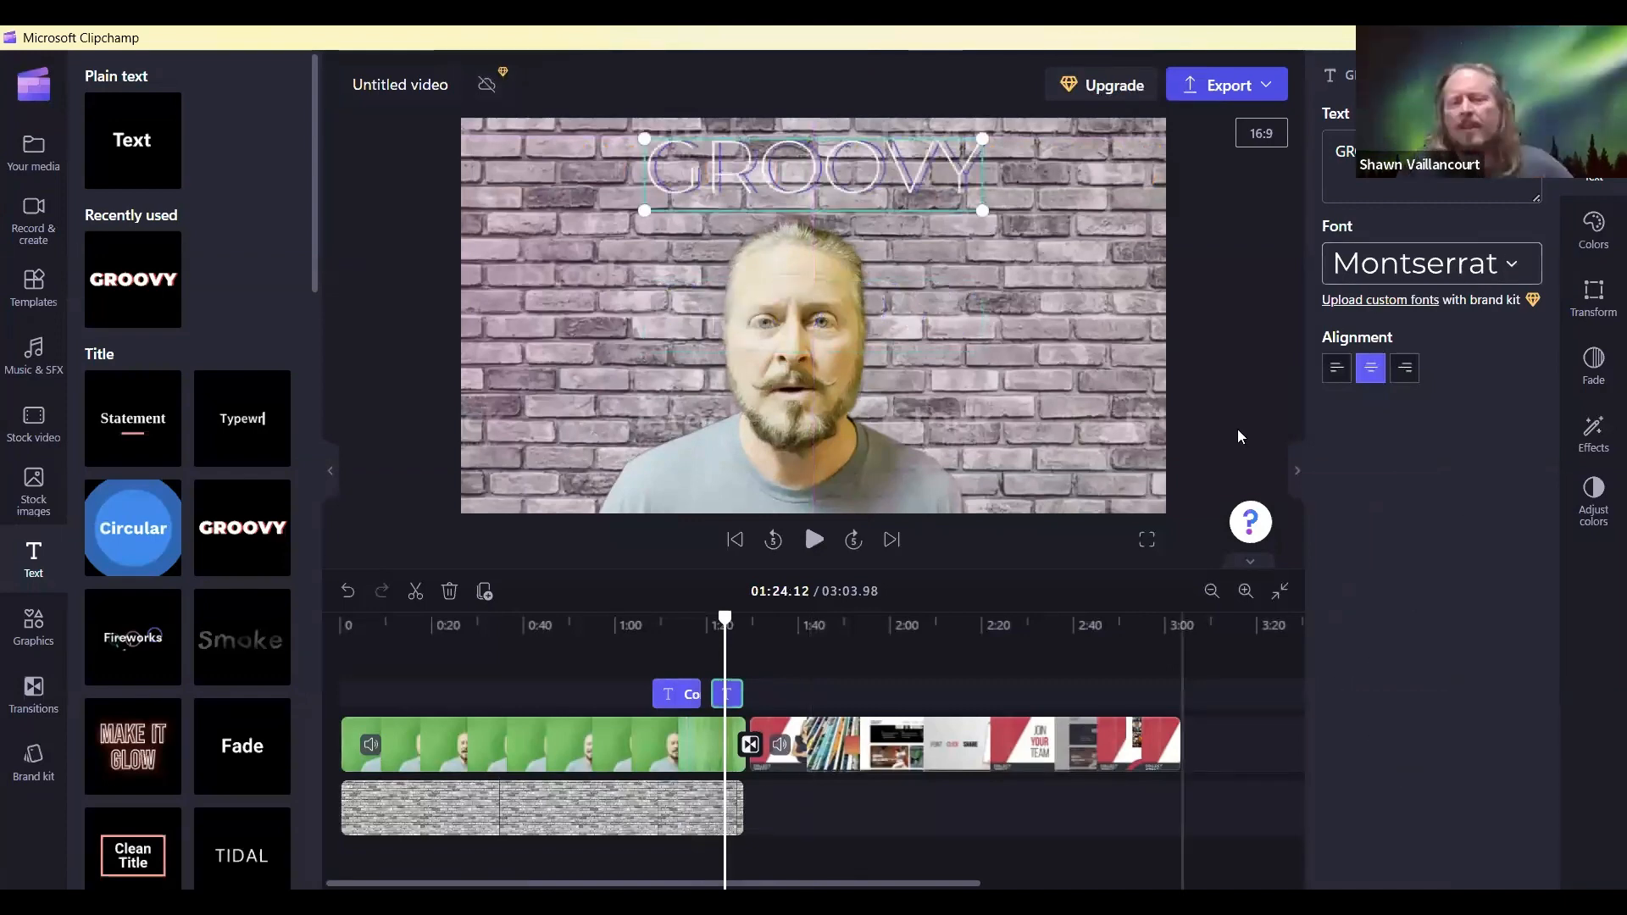
pyautogui.click(1431, 264)
pyautogui.click(1392, 711)
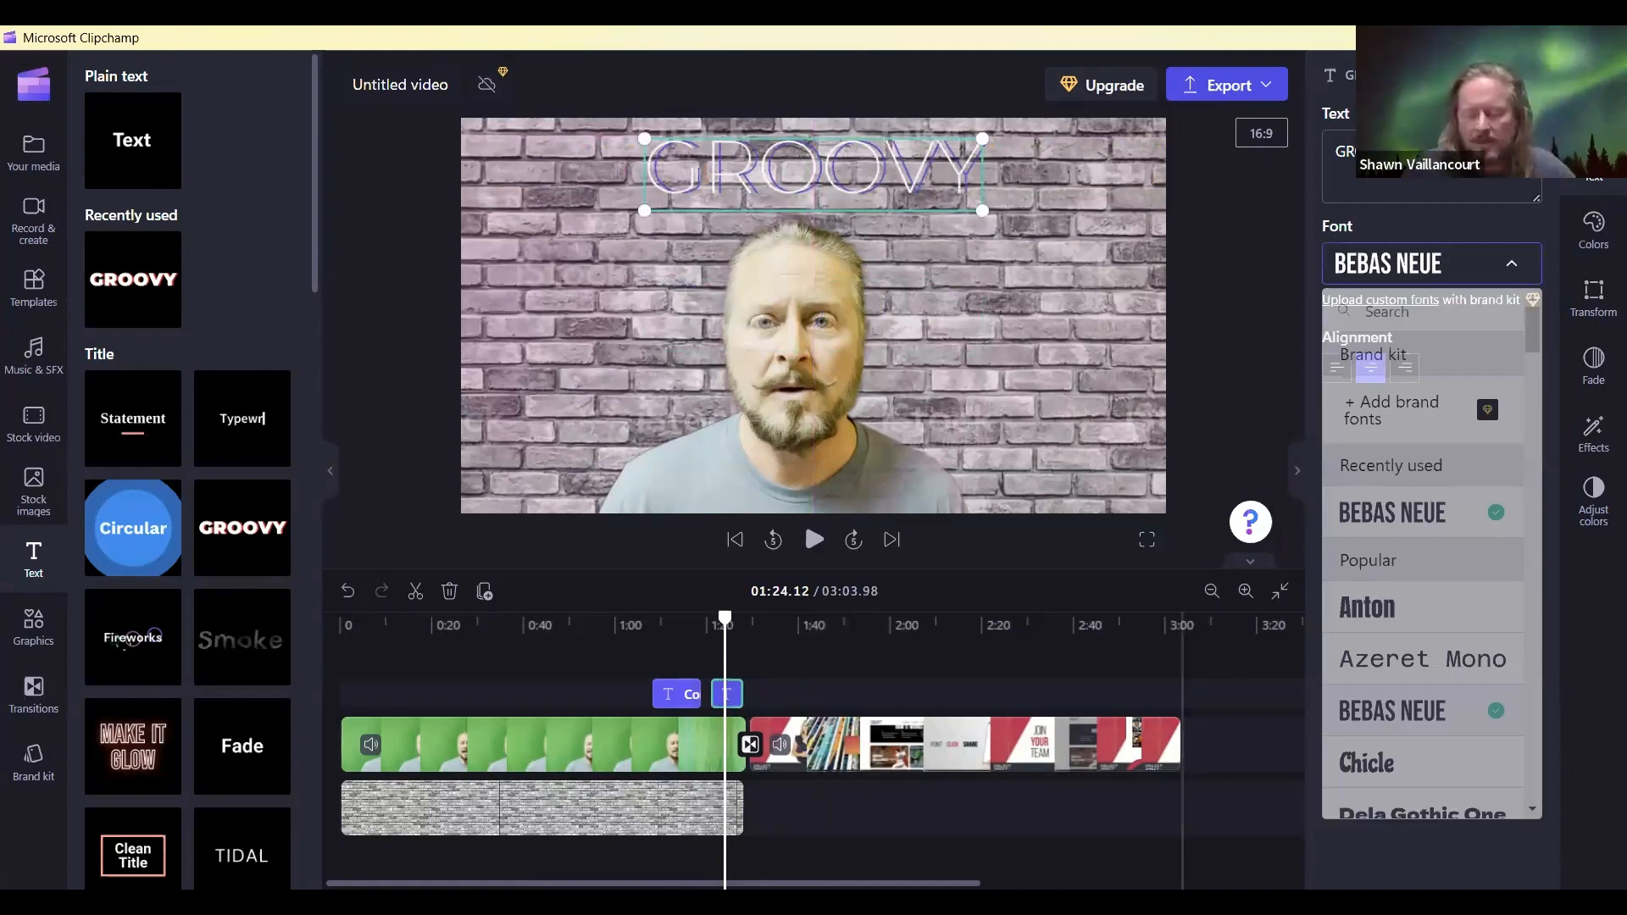